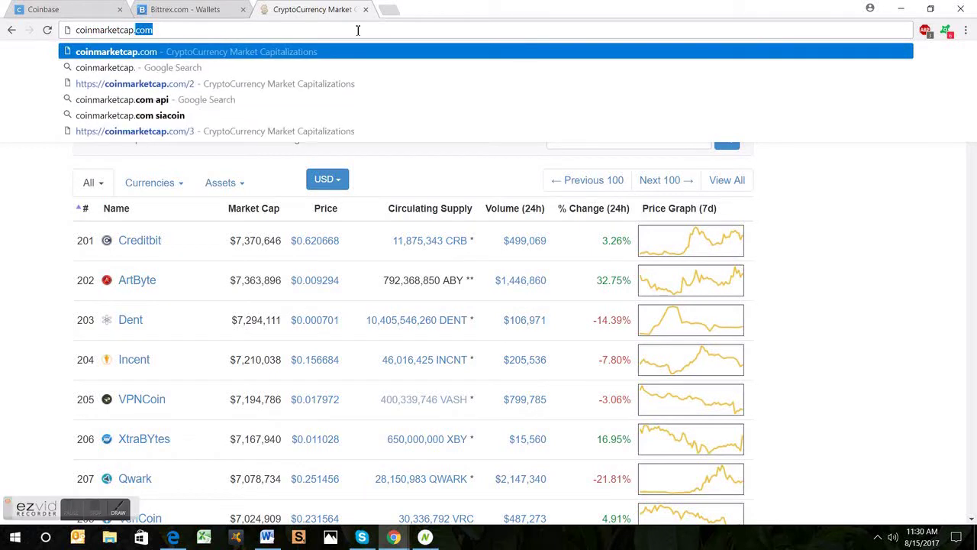
Step: Load coinmarketcap.com from the address bar suggestion to see the market cap rankings
key("Return")
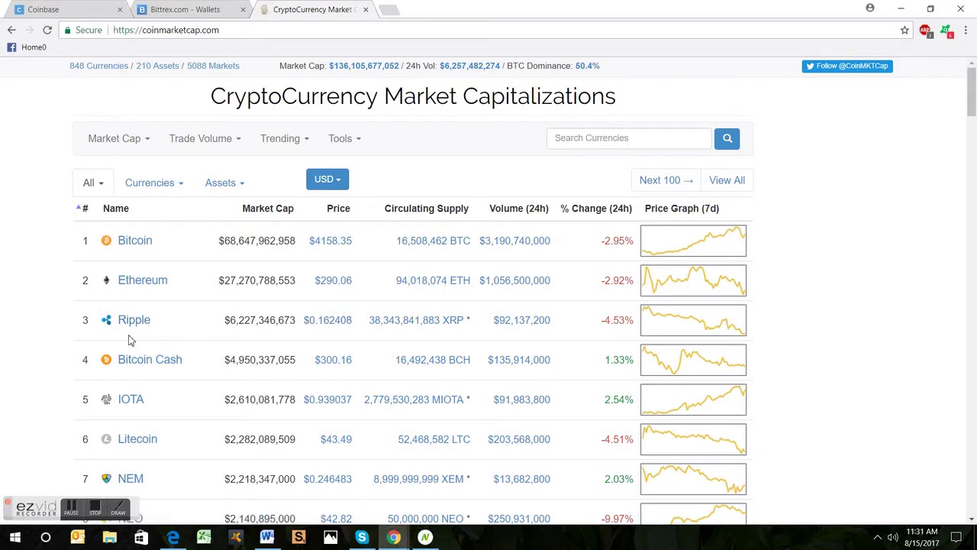
scroll(161, 357, "down", 1)
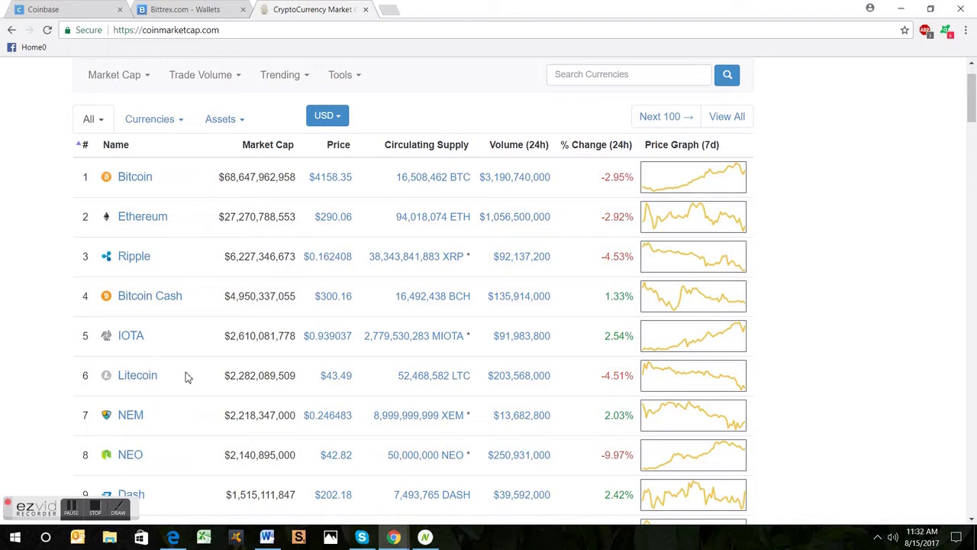
scroll(197, 386, "down", 1)
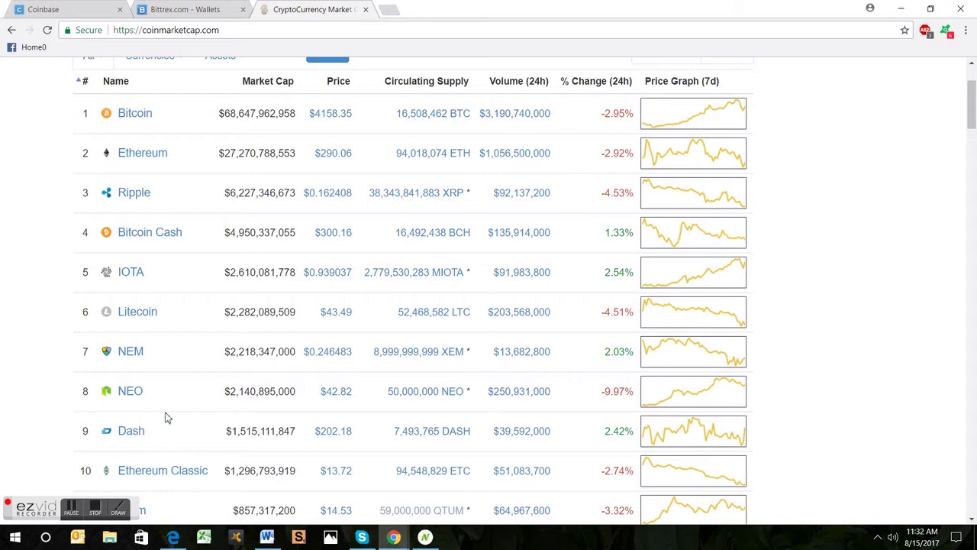
scroll(193, 408, "down", 2)
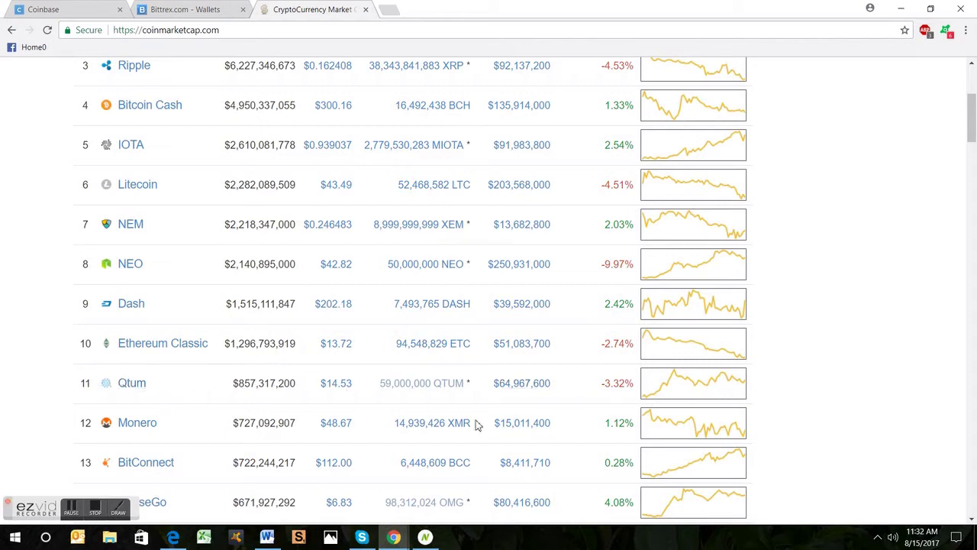
scroll(476, 423, "down", 4)
scroll(440, 414, "down", 6)
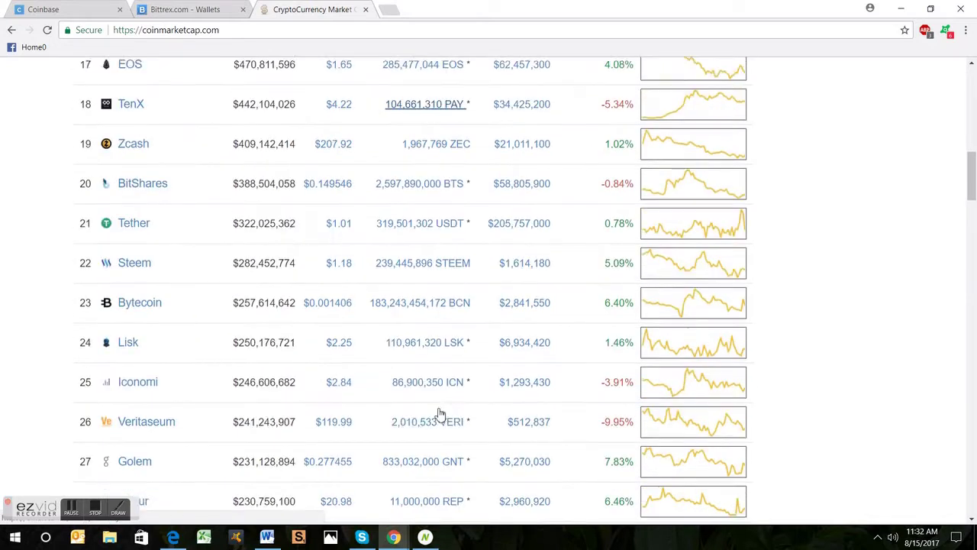
scroll(424, 410, "down", 7)
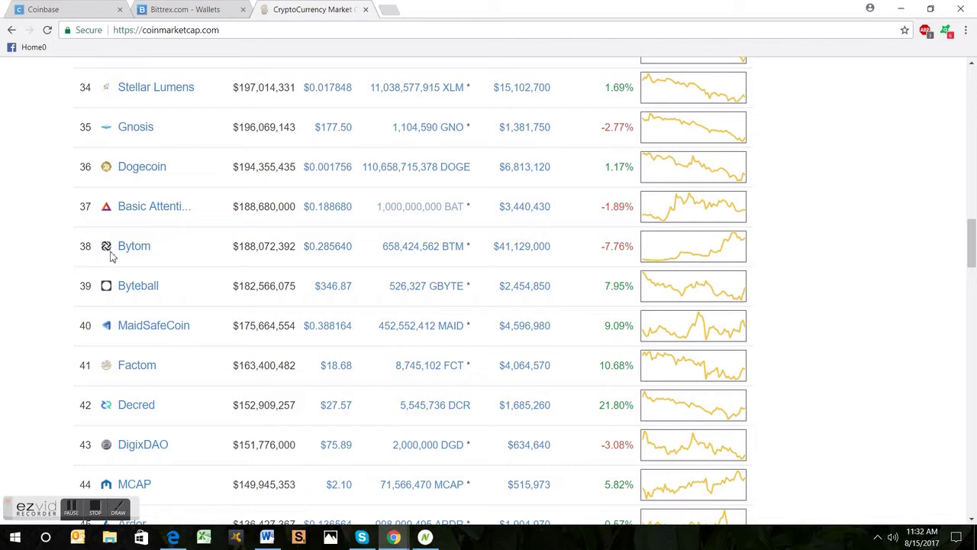
scroll(178, 287, "up", 9)
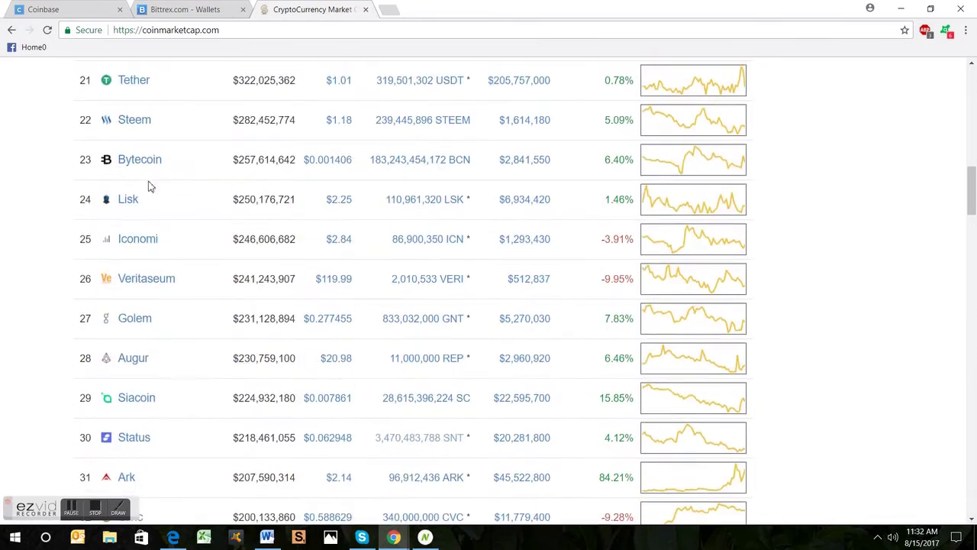
scroll(175, 198, "up", 7)
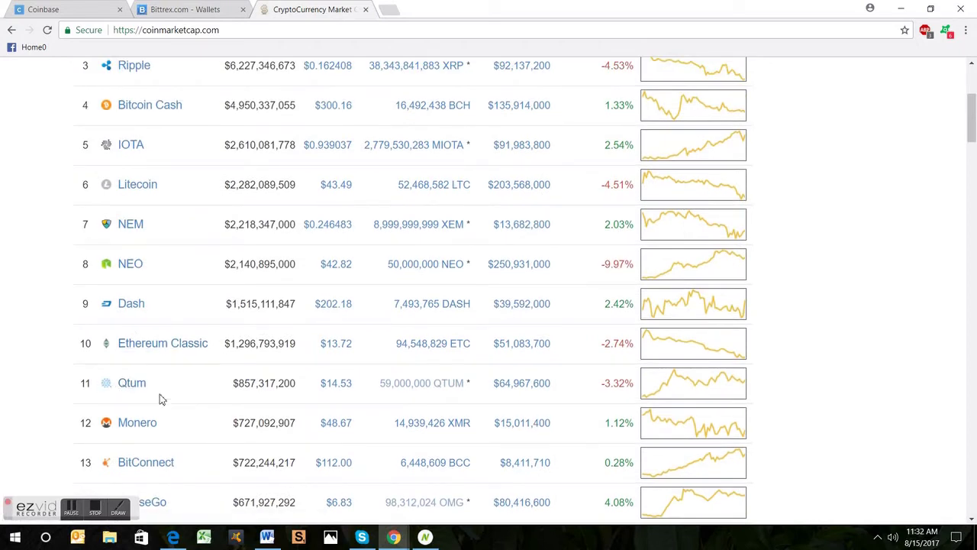
scroll(159, 397, "down", 13)
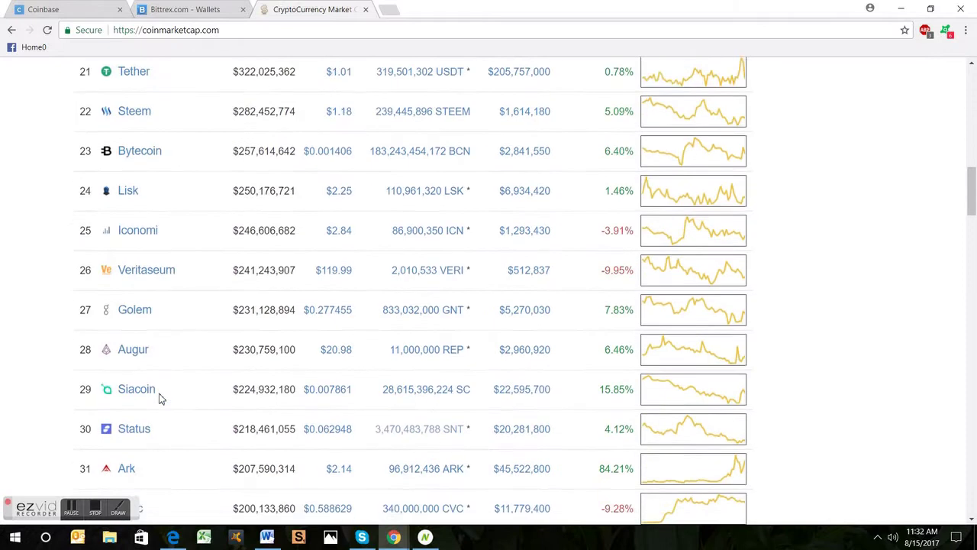
scroll(156, 416, "down", 4)
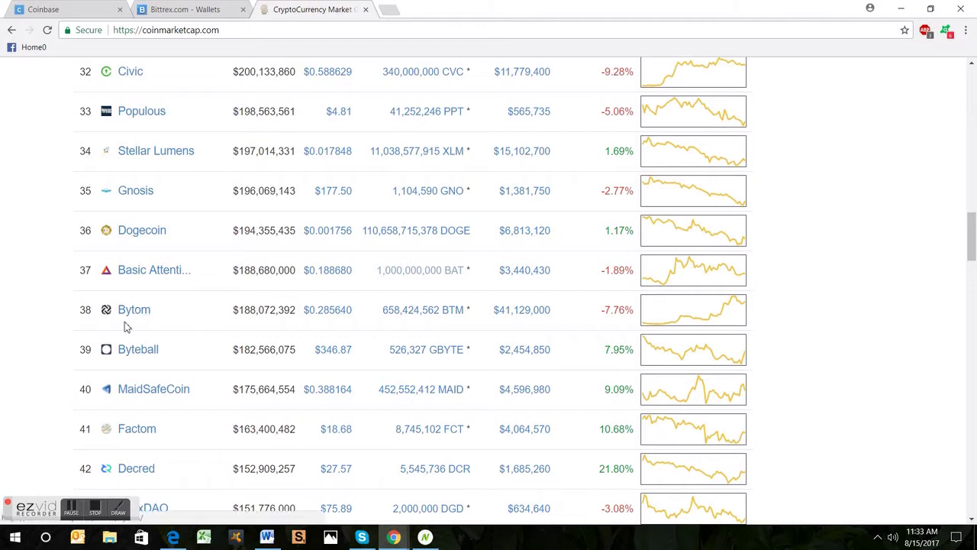
scroll(185, 376, "down", 3)
scroll(184, 376, "down", 6)
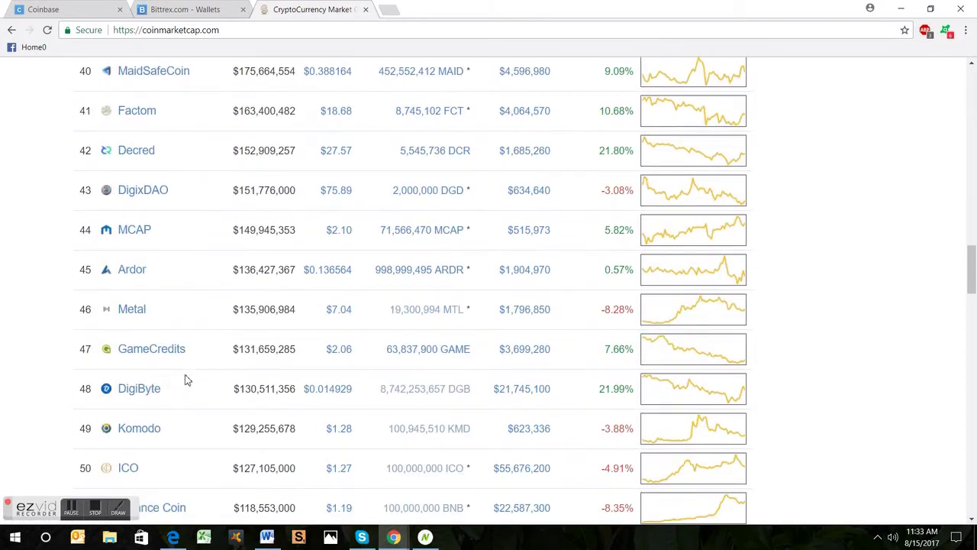
scroll(187, 405, "down", 1)
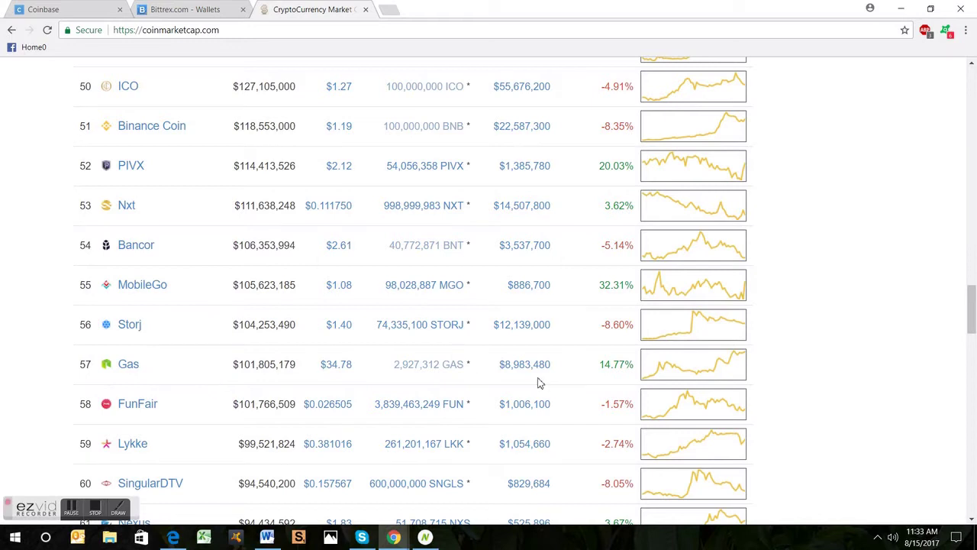
scroll(508, 434, "down", 8)
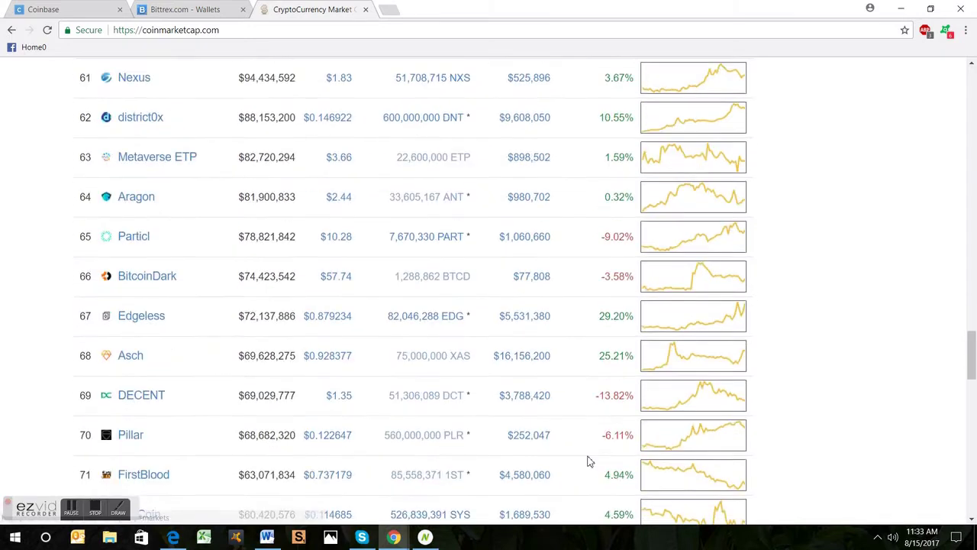
scroll(589, 458, "down", 7)
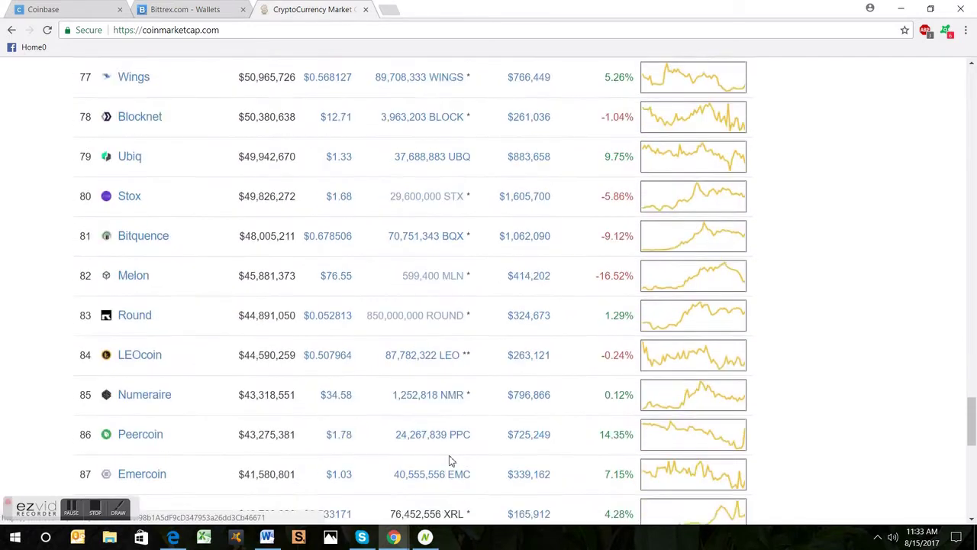
scroll(364, 444, "down", 4)
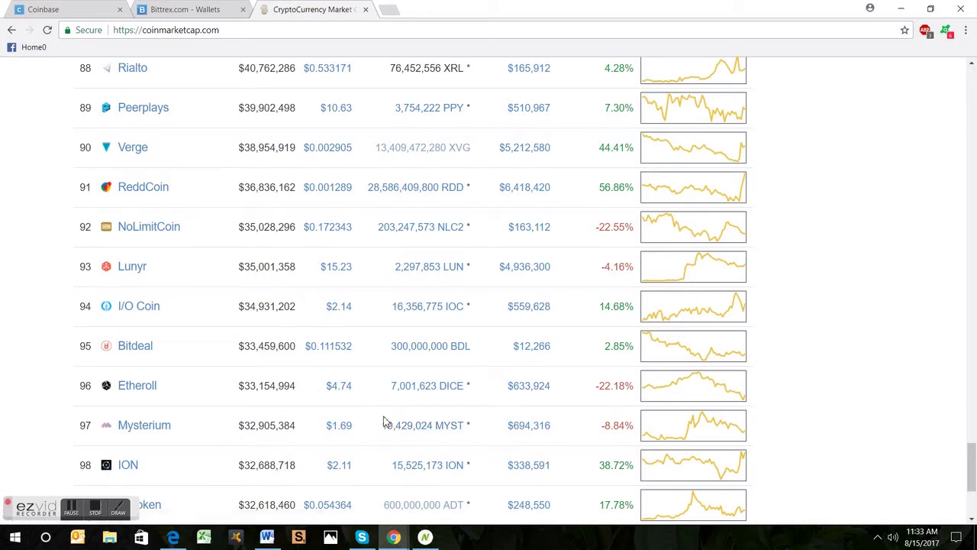
scroll(386, 422, "down", 3)
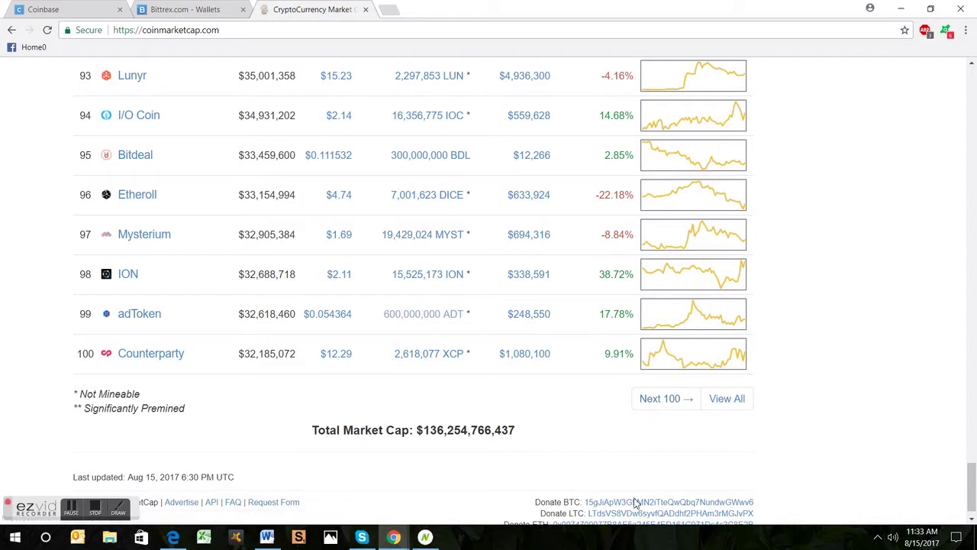
scroll(643, 497, "up", 1)
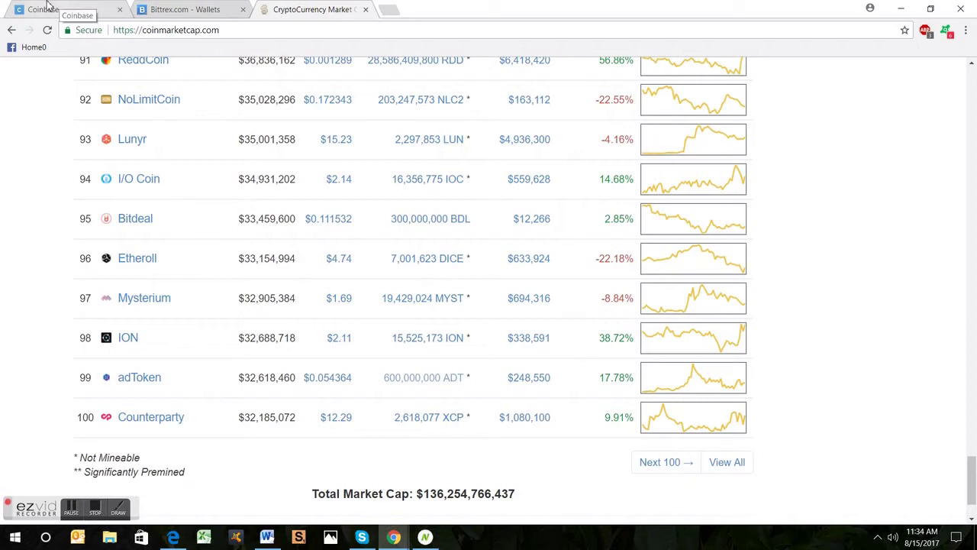
Step: Switch to Coinbase and open Accounts, showing the BTC, ETH, LTC and USD wallets
left_click(47, 7)
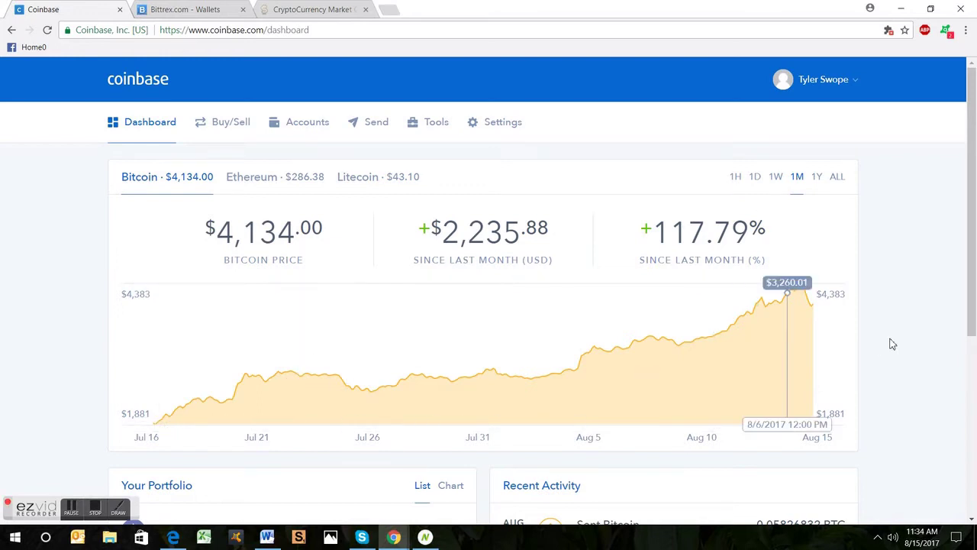
left_click(311, 125)
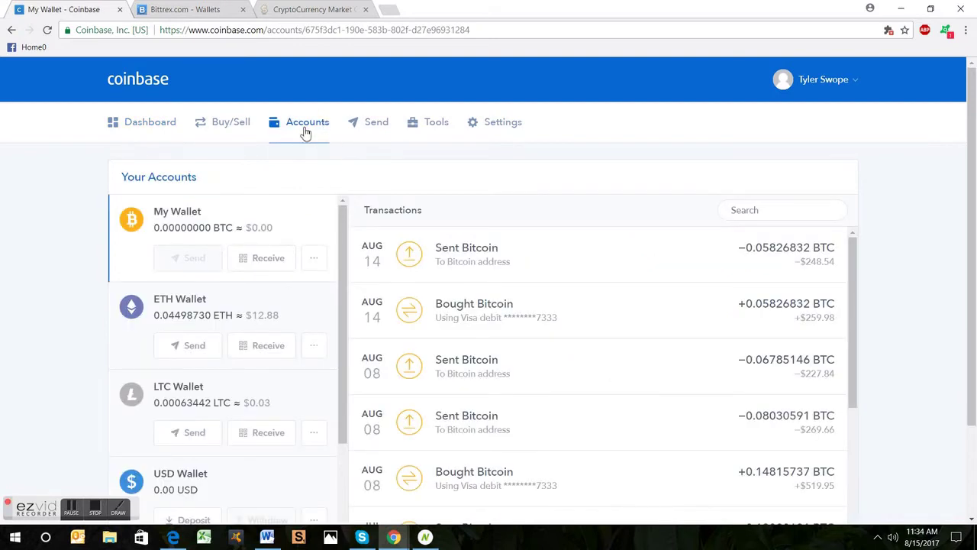
Step: Open Tools, sign in with the account e-mail and password, and enter the 2-step verification code
left_click(436, 132)
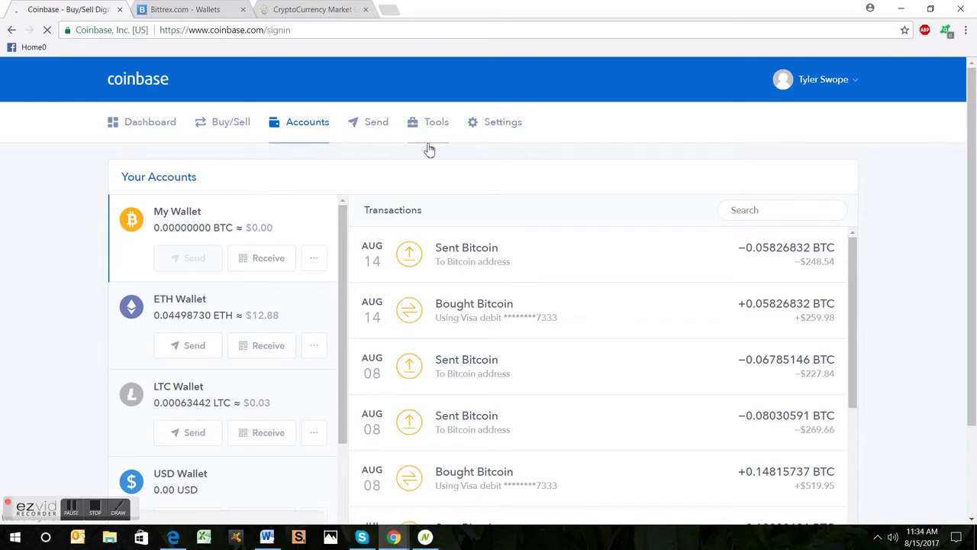
left_click(480, 200)
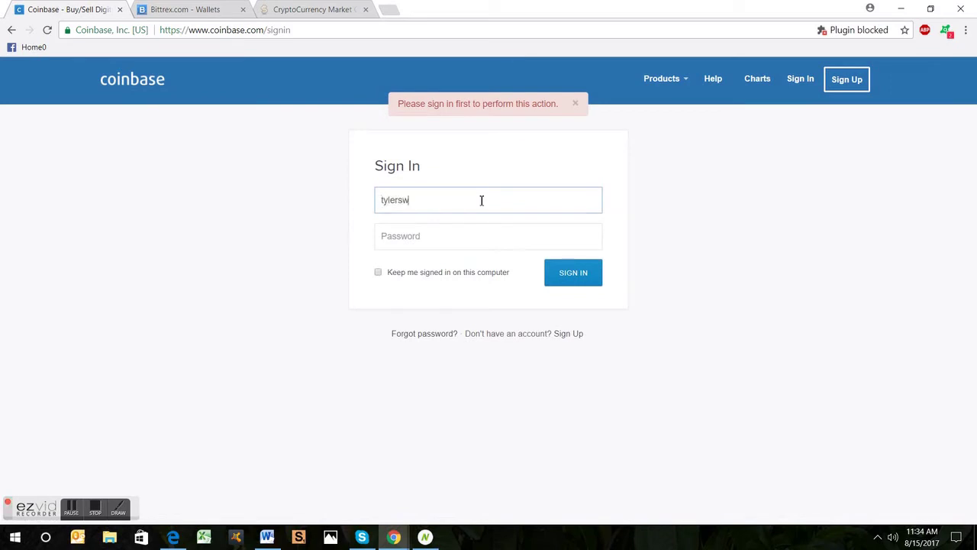
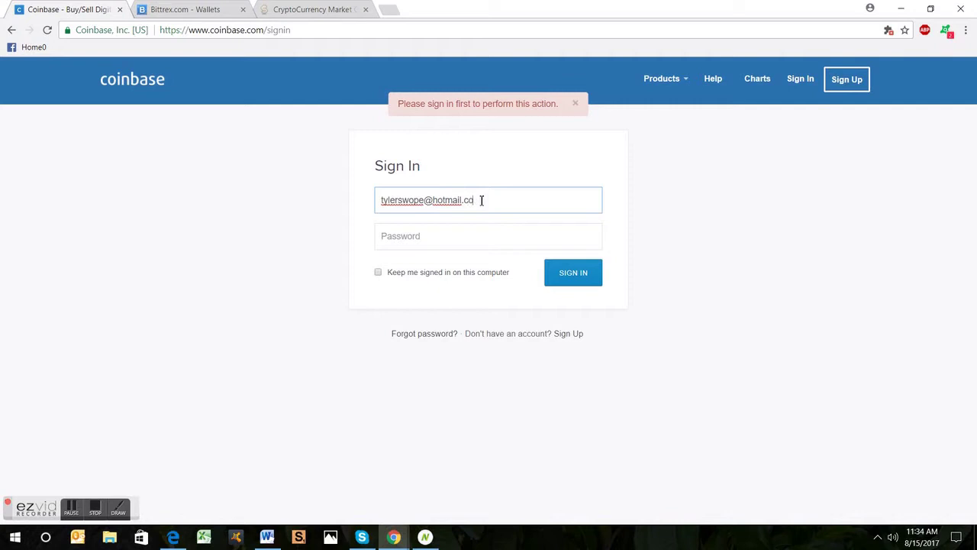
key("Tab")
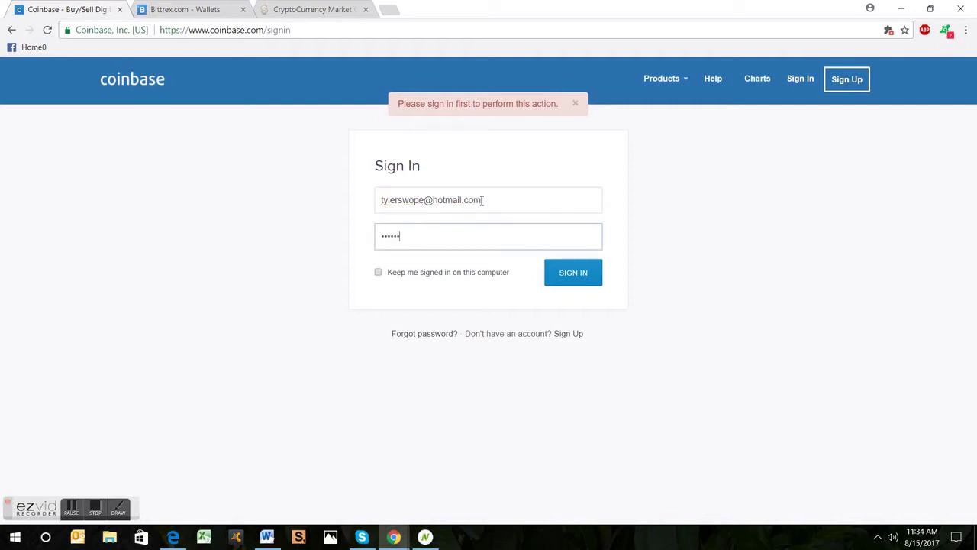
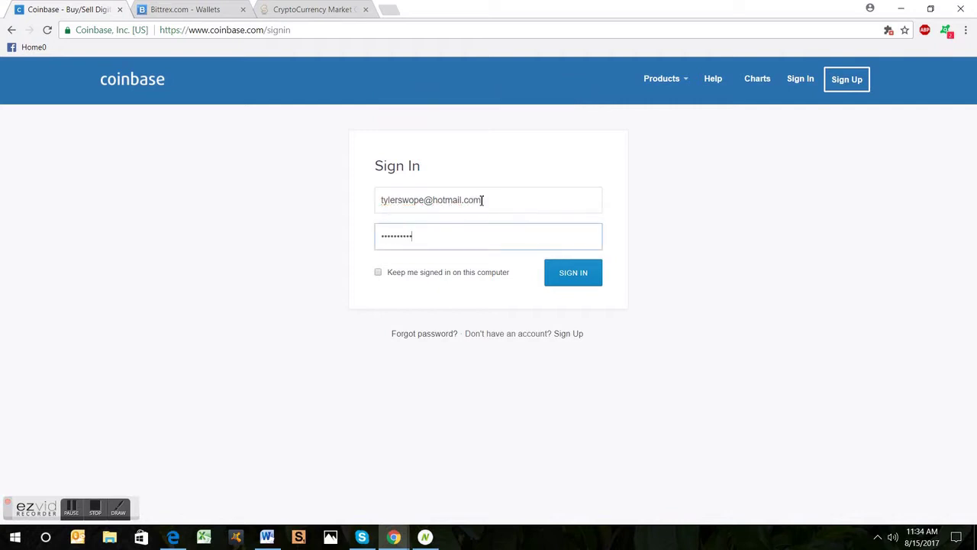
key("Return")
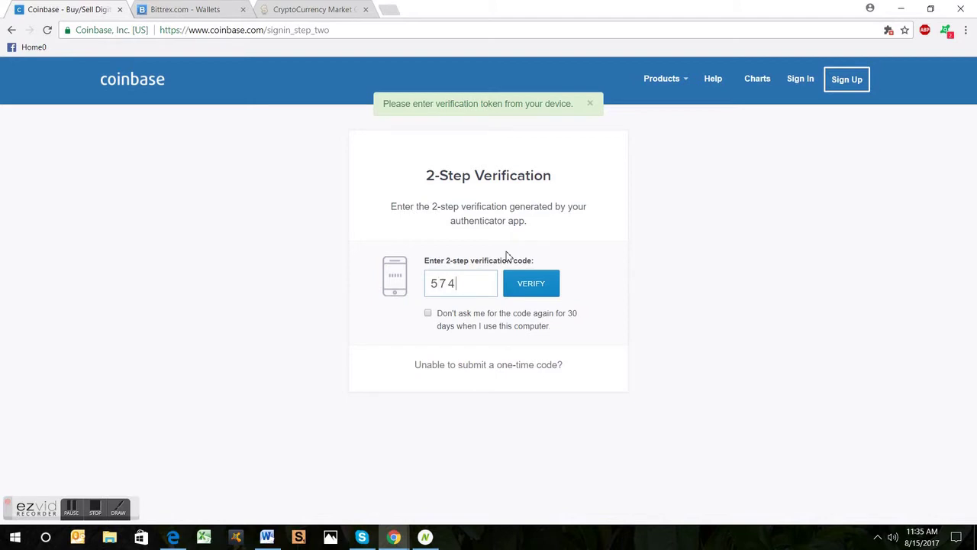
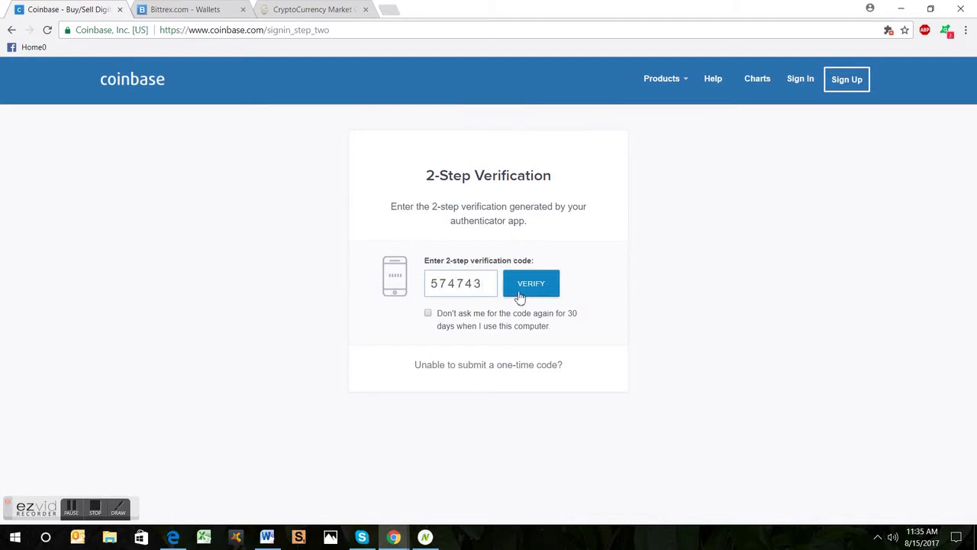
left_click(513, 291)
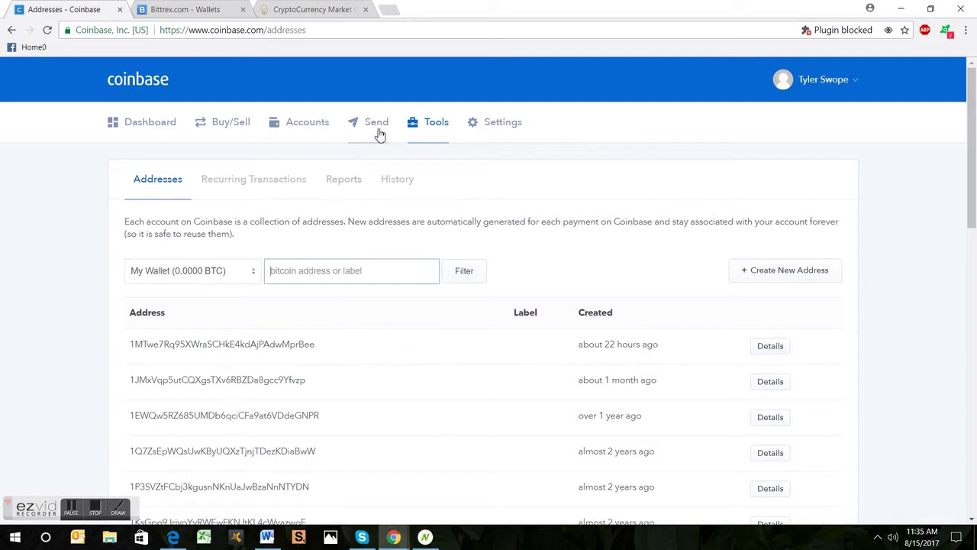
Step: Review the Coinbase account's Security settings
left_click(491, 129)
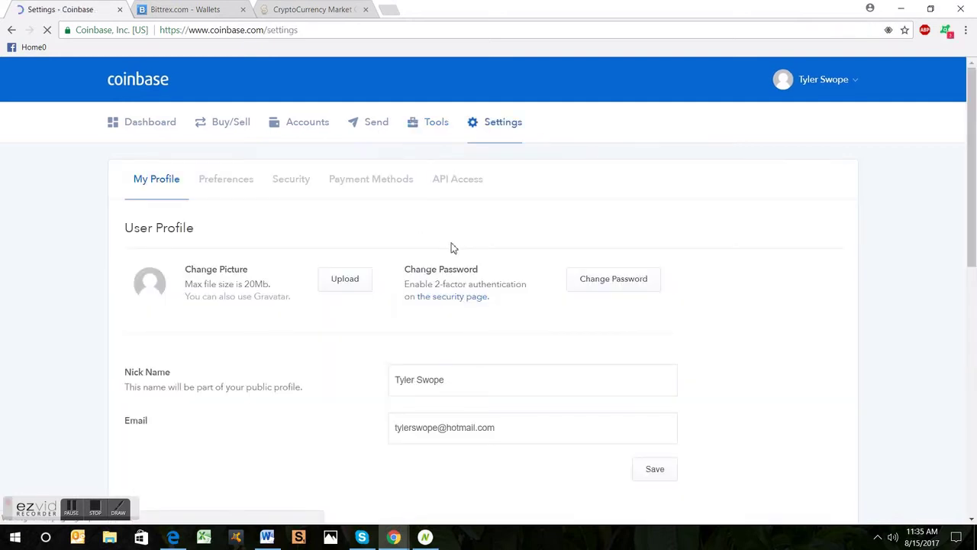
left_click(297, 188)
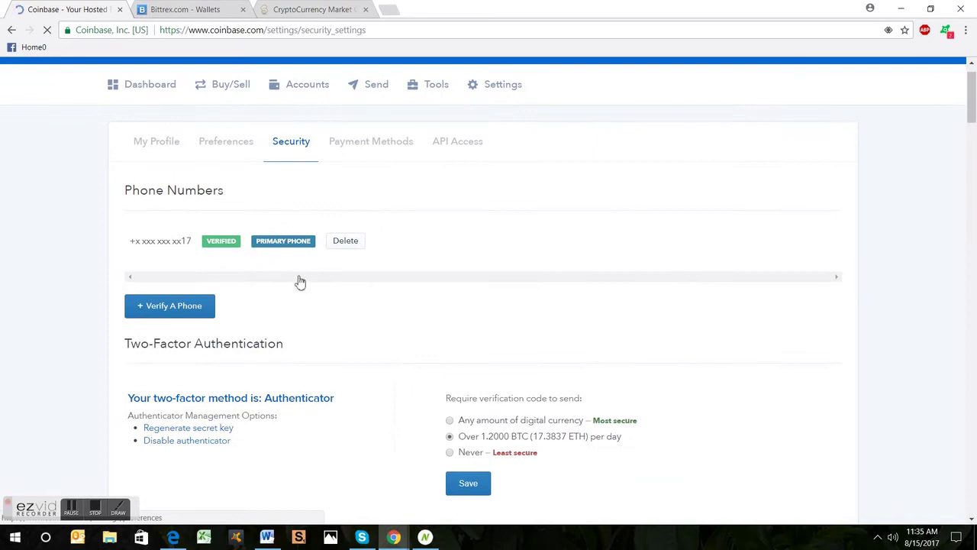
scroll(305, 290, "down", 2)
scroll(323, 302, "down", 2)
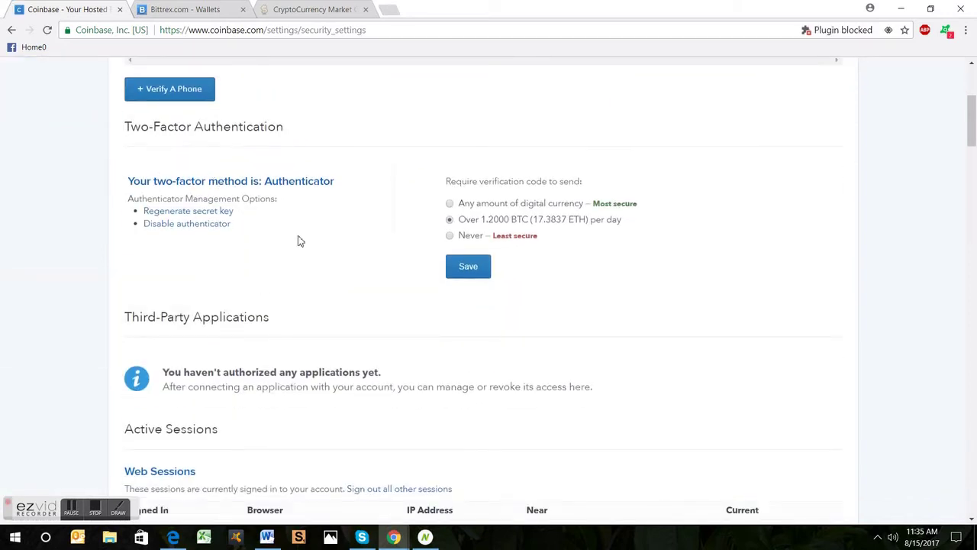
scroll(548, 341, "down", 1)
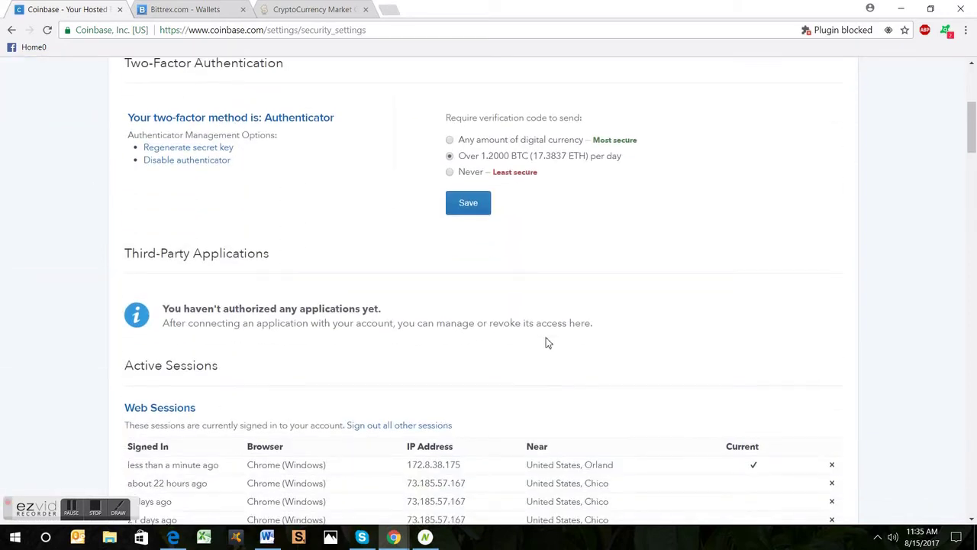
scroll(519, 279, "up", 2)
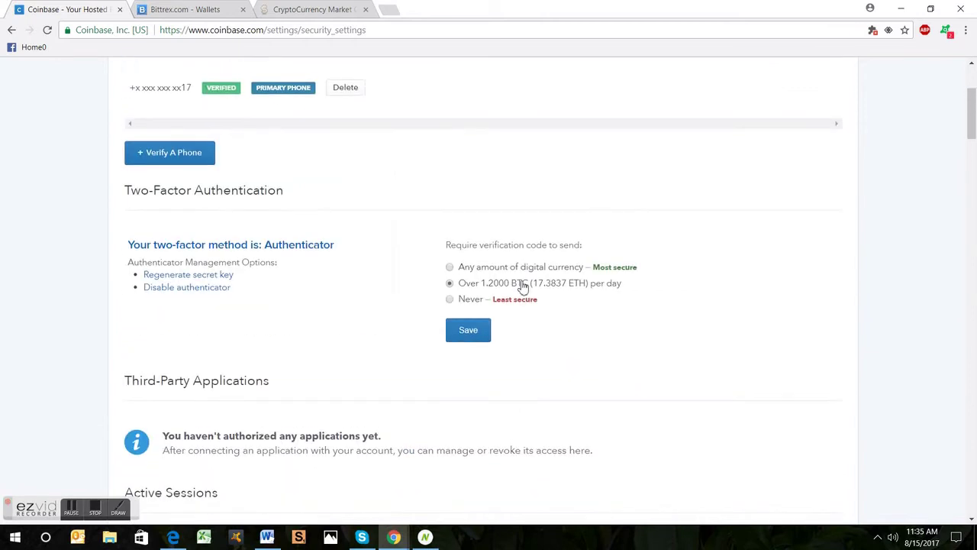
scroll(521, 287, "down", 3)
scroll(524, 287, "down", 2)
scroll(522, 294, "up", 7)
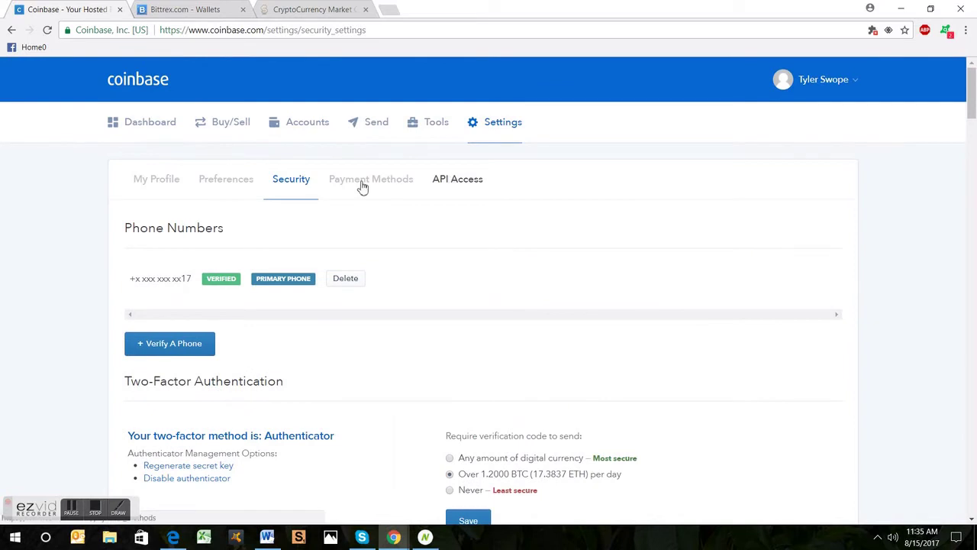
Step: Look over the My Profile settings page
left_click(153, 182)
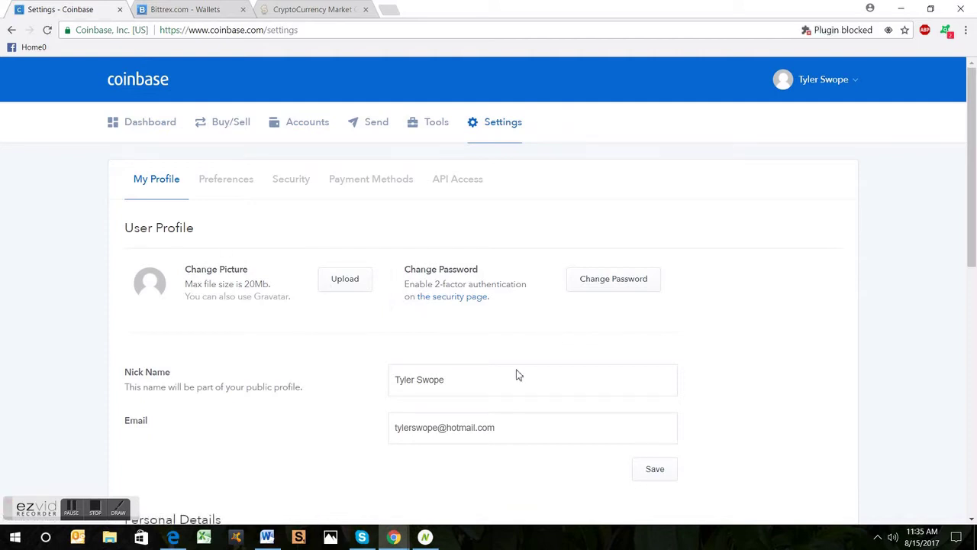
scroll(516, 374, "down", 3)
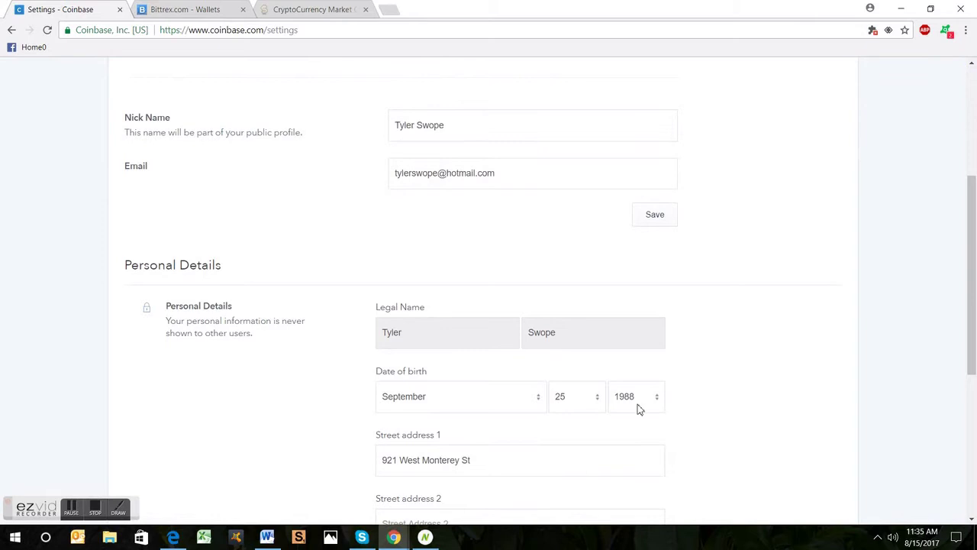
scroll(672, 413, "down", 4)
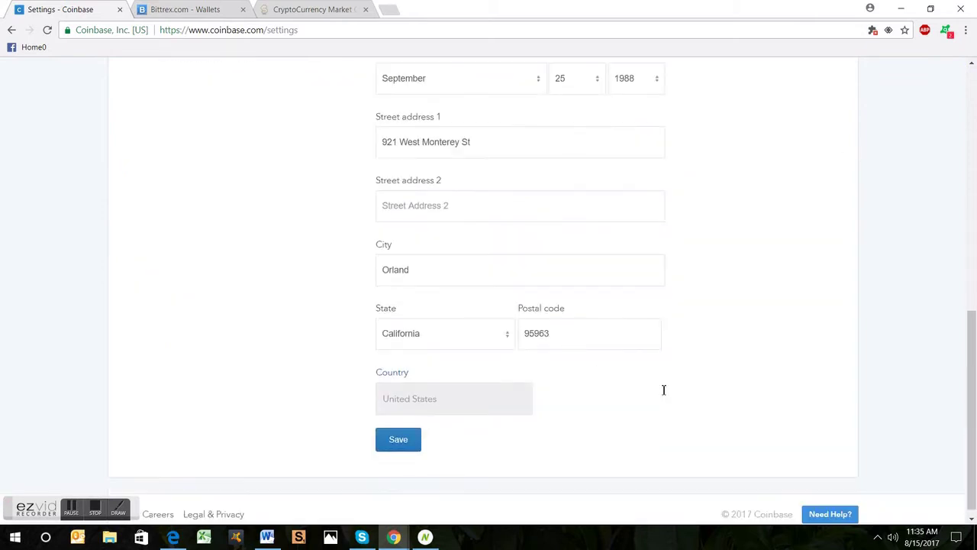
scroll(705, 435, "up", 7)
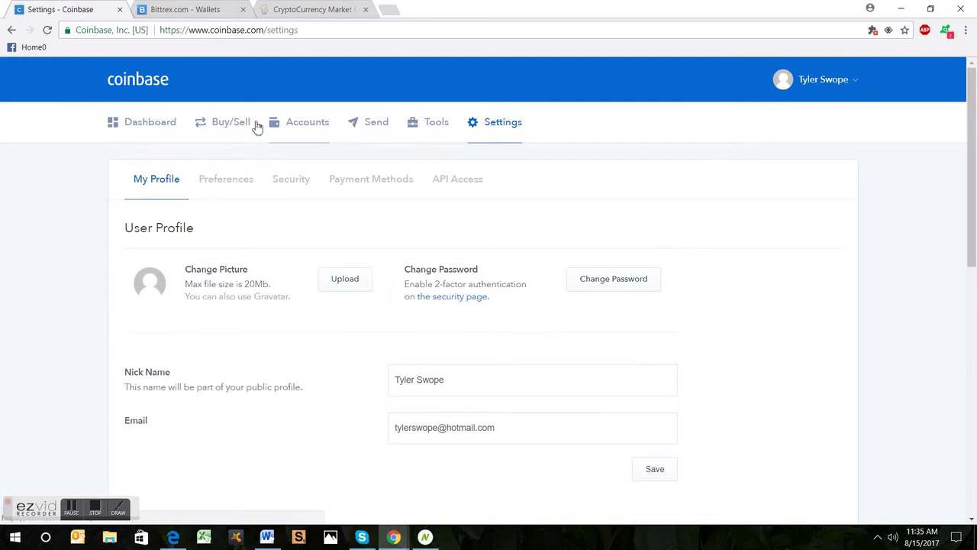
Step: Show the saved bank account and debit card under Payment Methods
left_click(351, 182)
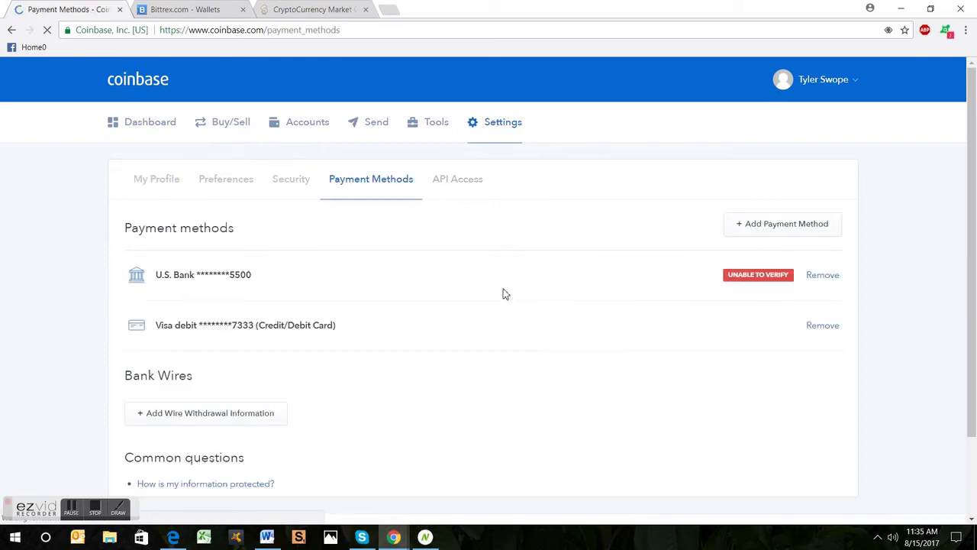
scroll(428, 319, "down", 1)
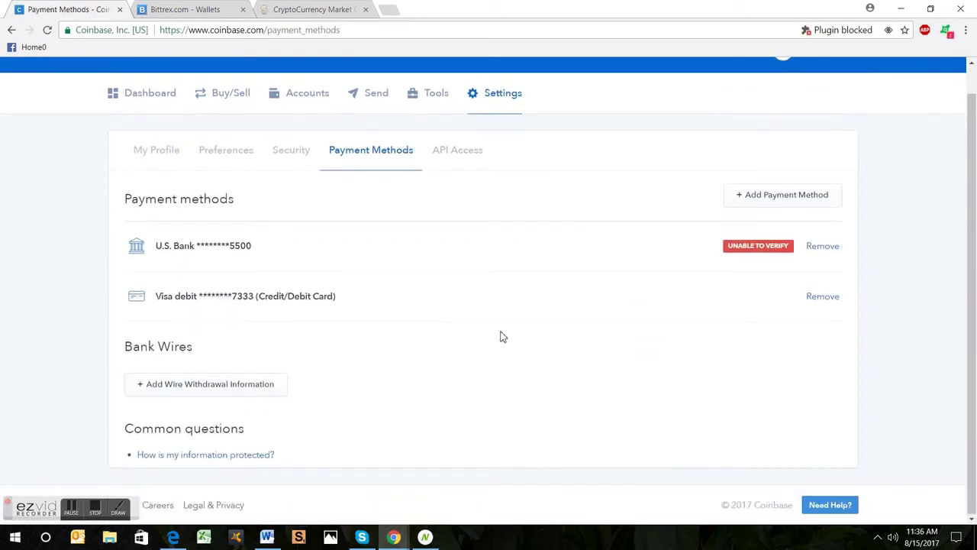
scroll(500, 337, "up", 1)
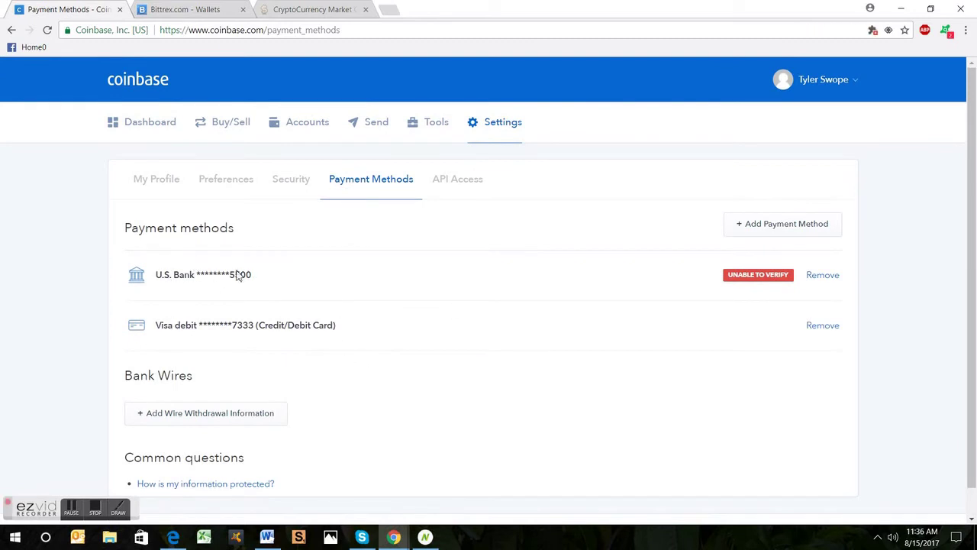
scroll(443, 371, "down", 1)
scroll(443, 371, "up", 1)
Step: Fill in a $50 Bitcoin buy from U.S. Bank: 0.01198727 BTC, $1.99 fee, $51.99 total
left_click(235, 125)
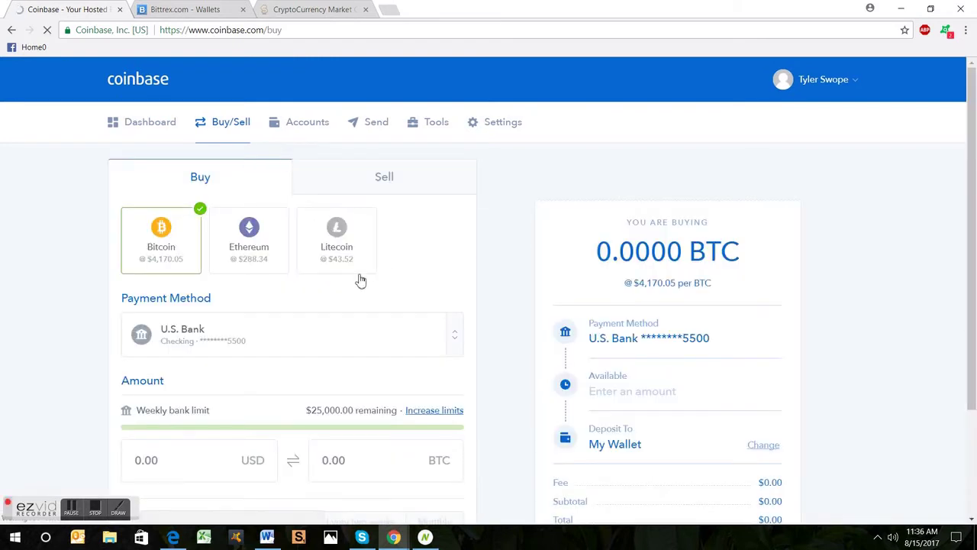
scroll(338, 282, "down", 3)
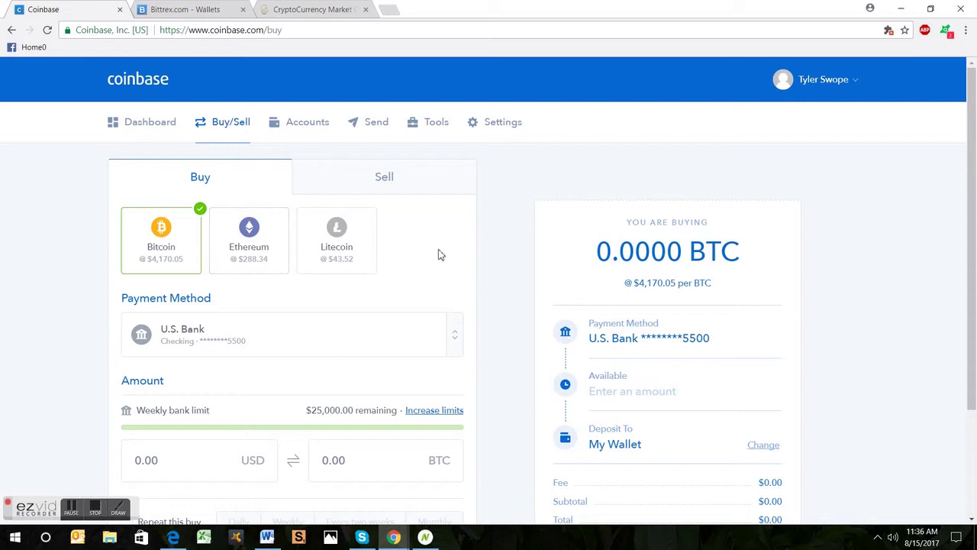
left_click(466, 341)
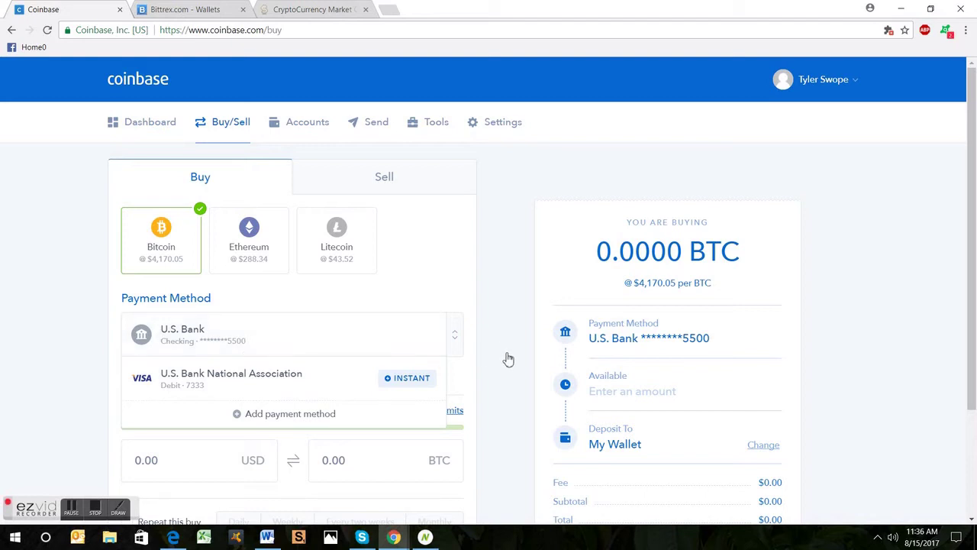
left_click(449, 443)
scroll(449, 442, "down", 2)
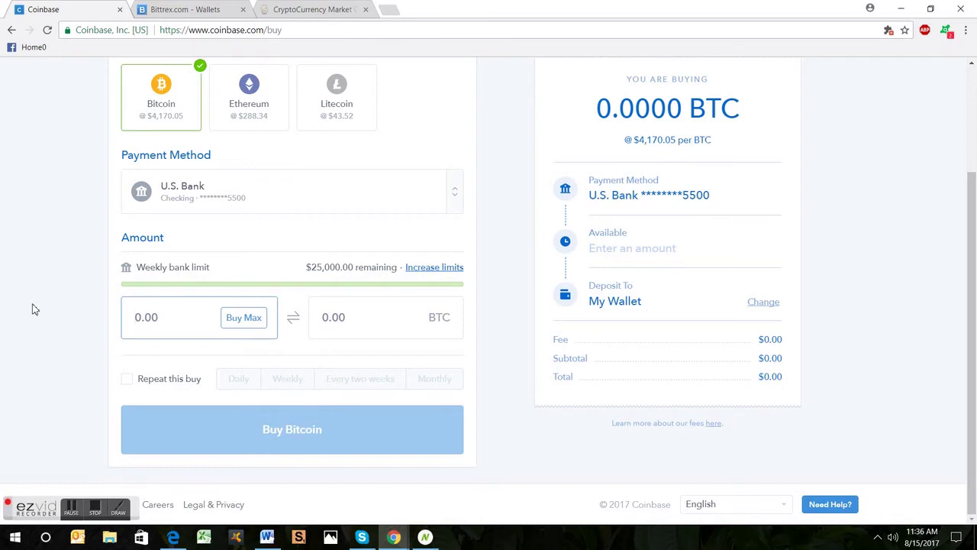
type("50")
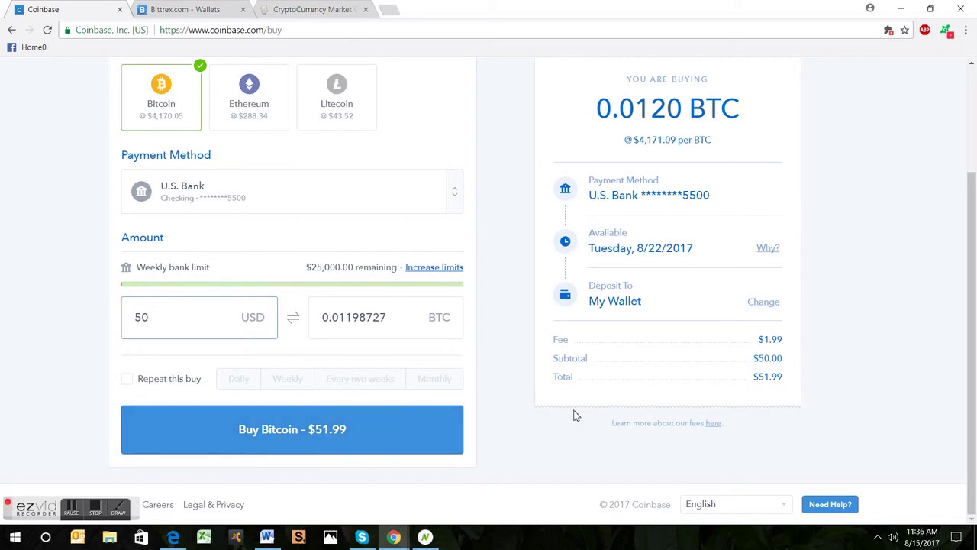
scroll(587, 457, "up", 2)
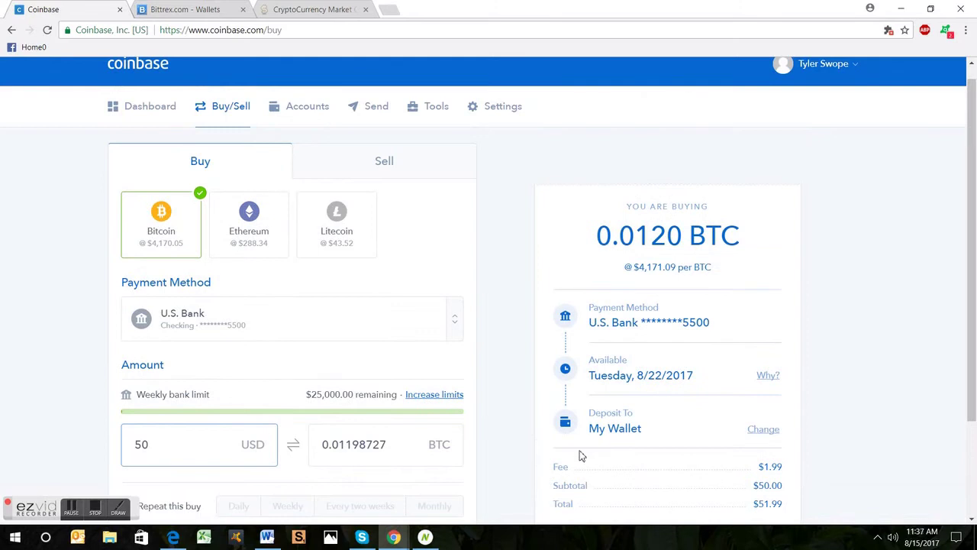
scroll(573, 462, "down", 2)
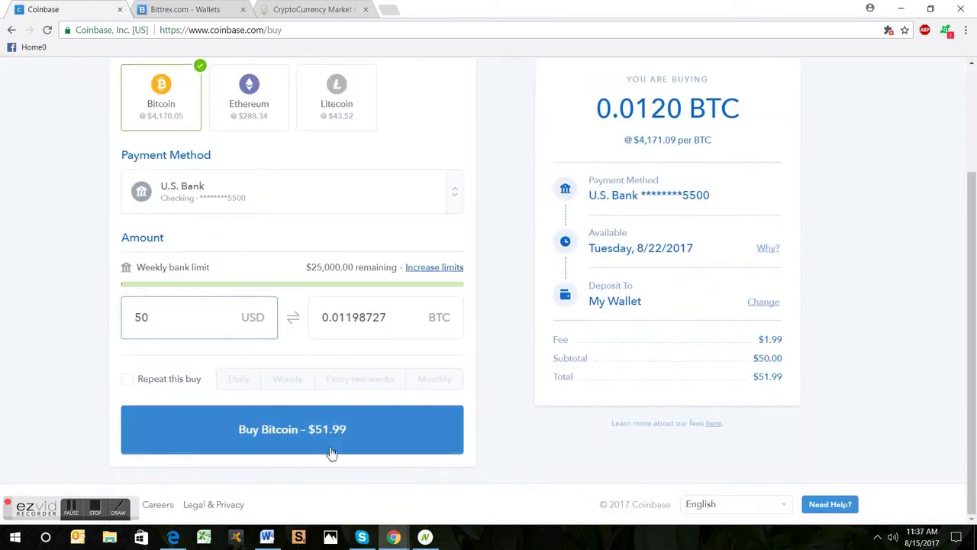
scroll(786, 251, "up", 2)
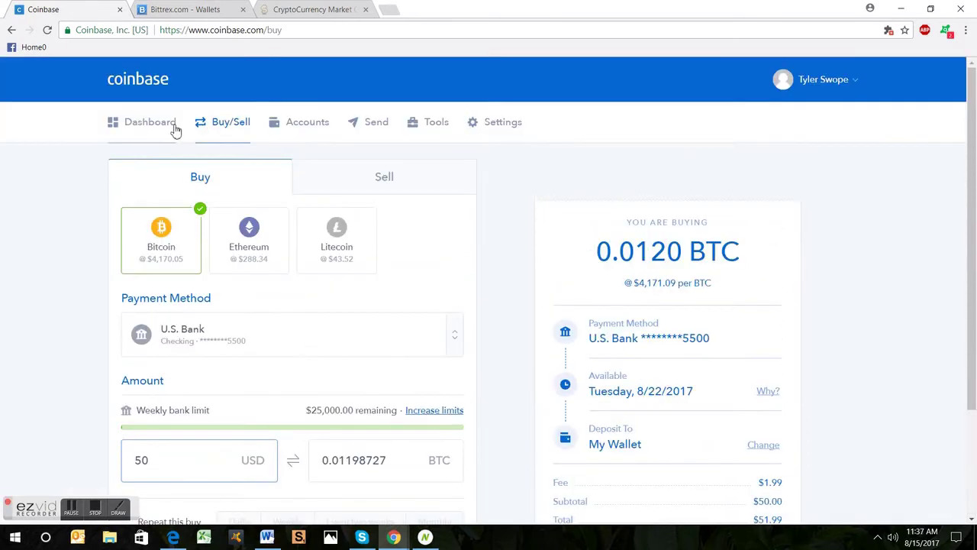
Step: Return to the Coinbase dashboard and review Your Portfolio and Recent Activity
left_click(175, 130)
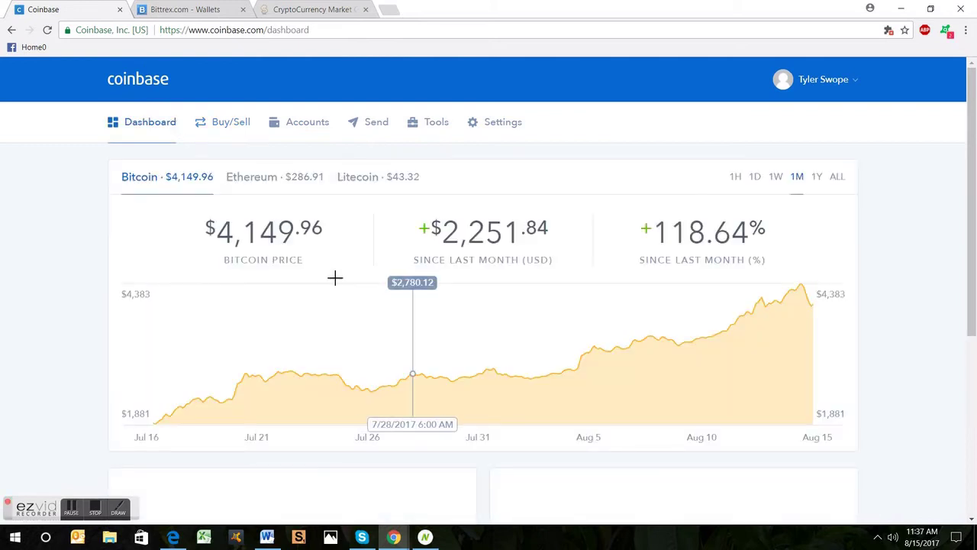
scroll(425, 359, "down", 3)
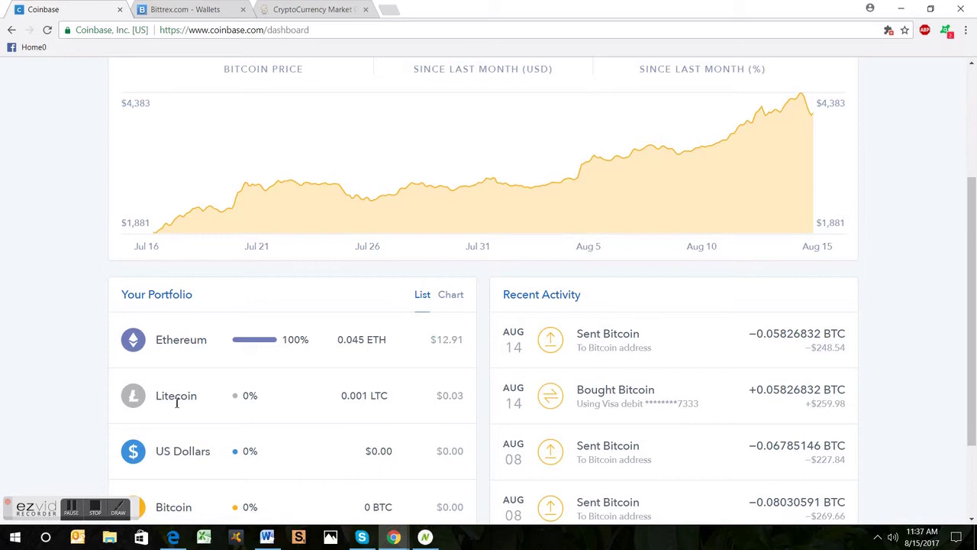
scroll(195, 420, "down", 2)
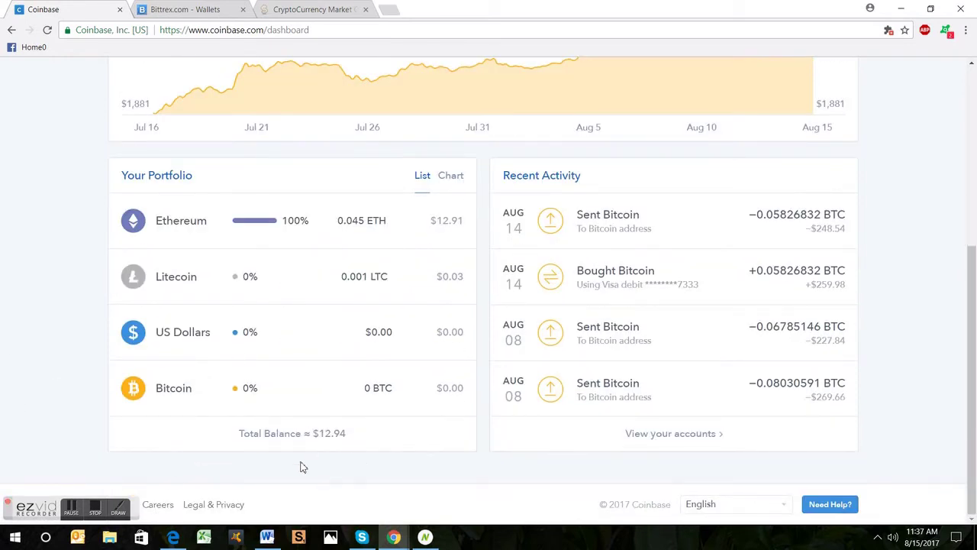
scroll(302, 467, "up", 5)
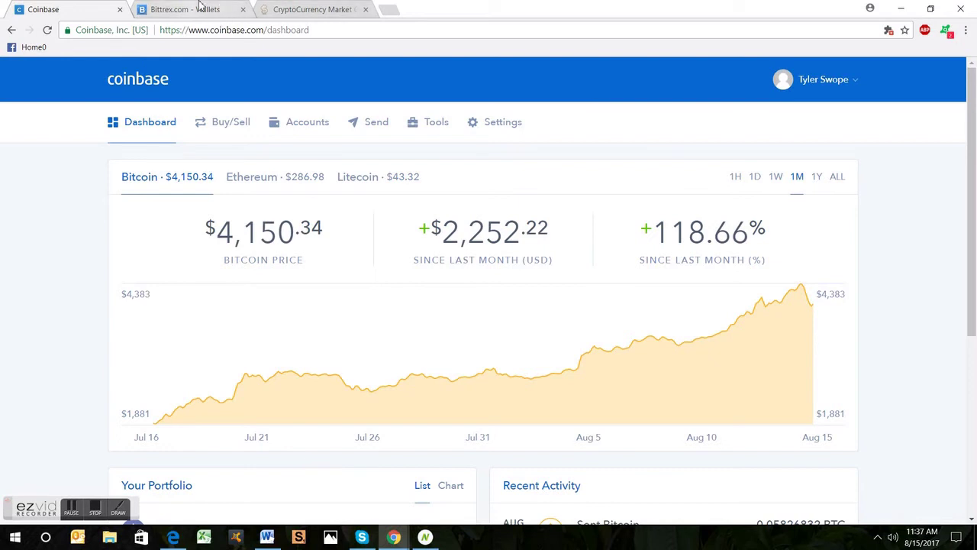
Step: Reveal the Bittrex Bitcoin deposit address, copy it, and return to Coinbase
left_click(201, 6)
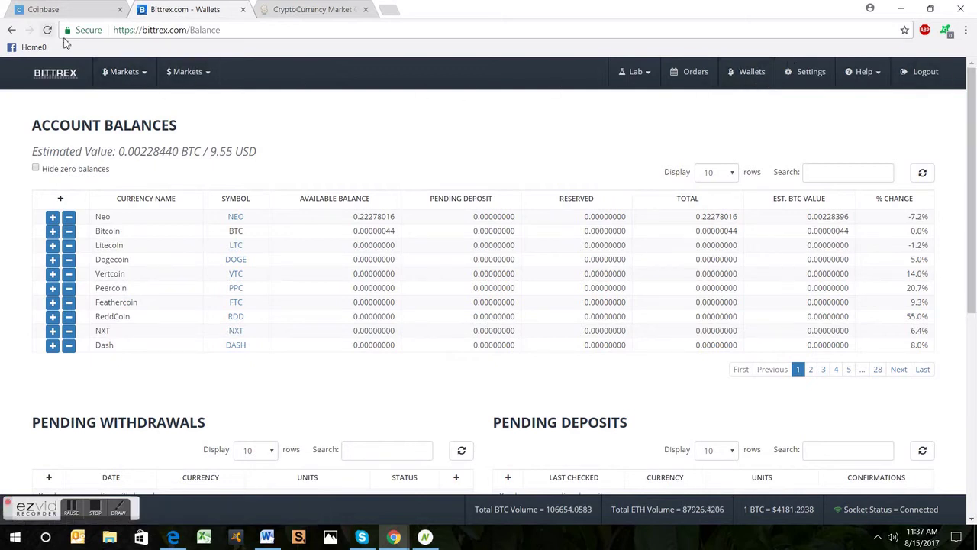
left_click(757, 81)
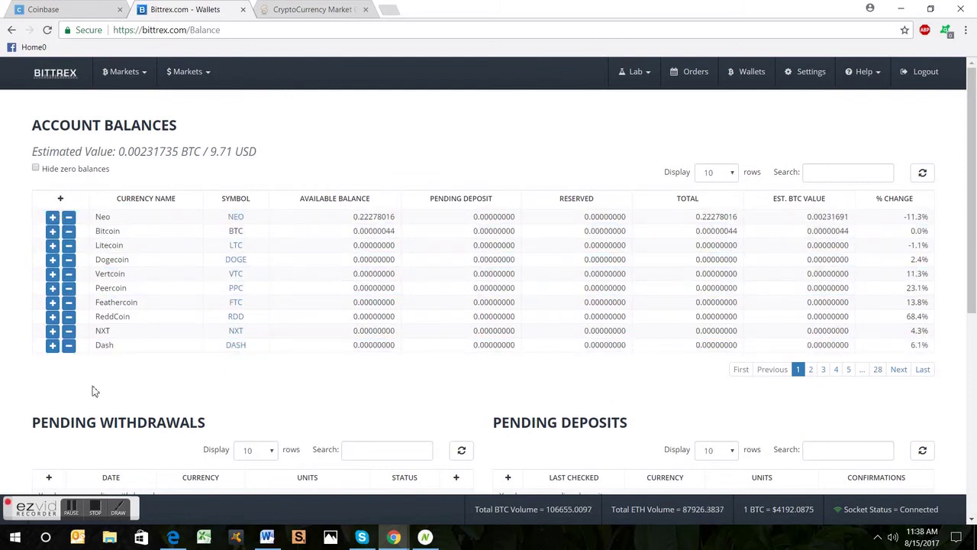
left_click(53, 232)
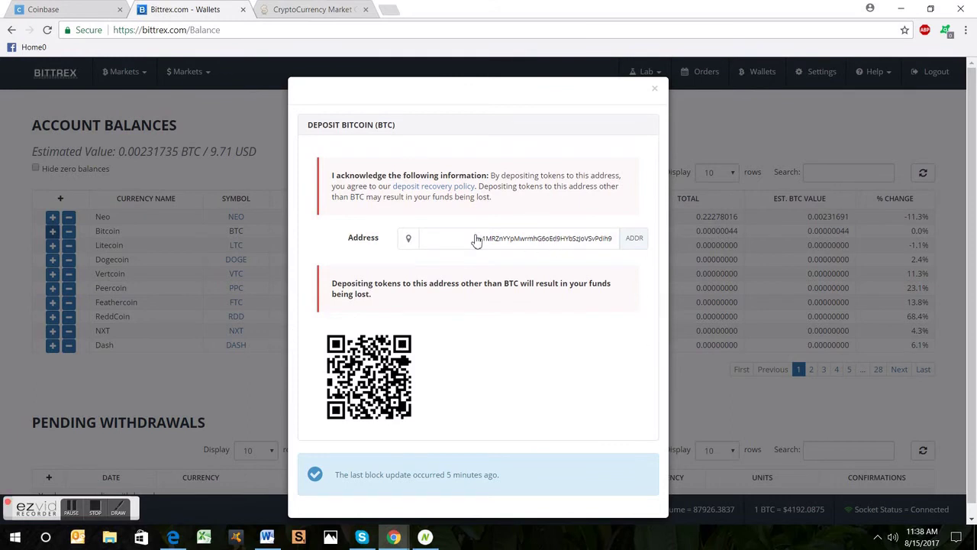
left_click_drag(475, 241, 614, 242)
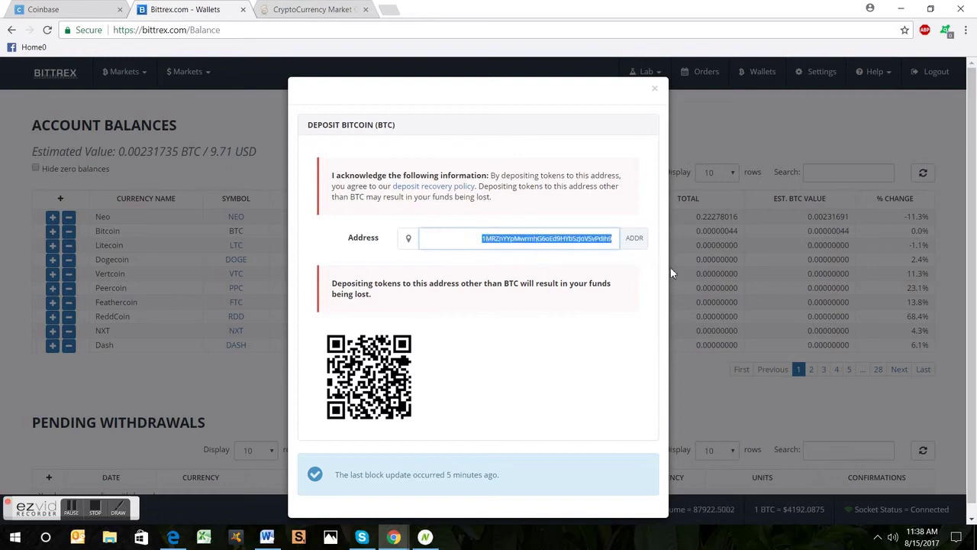
right_click(529, 242)
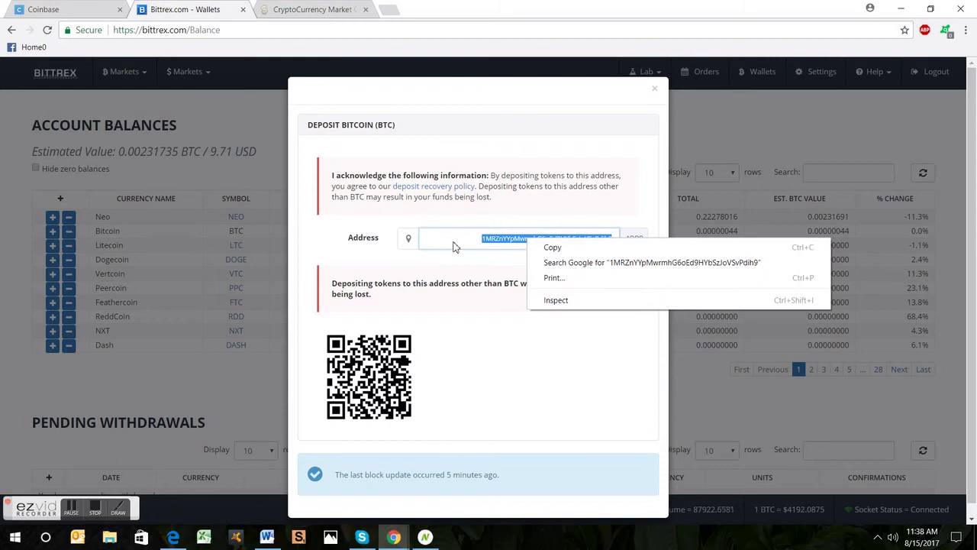
left_click(557, 247)
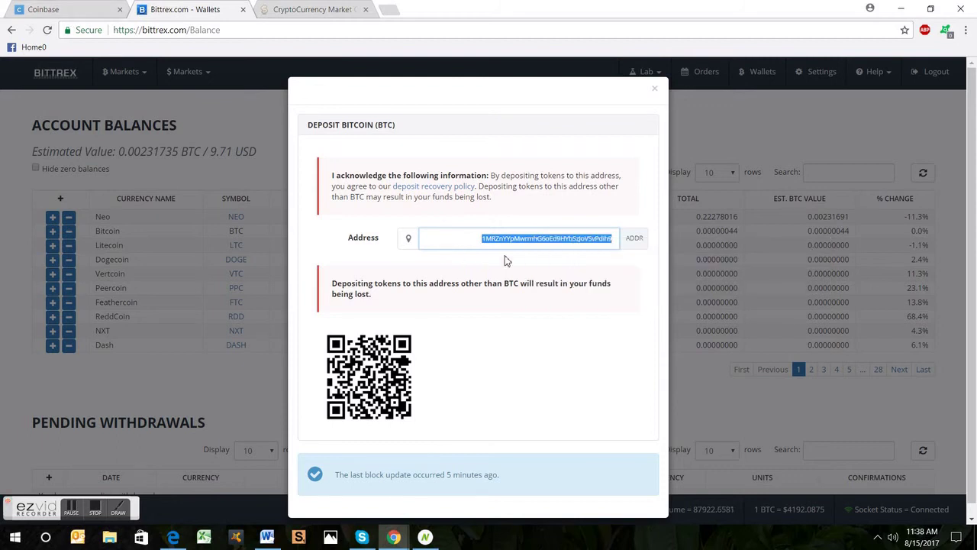
left_click(84, 8)
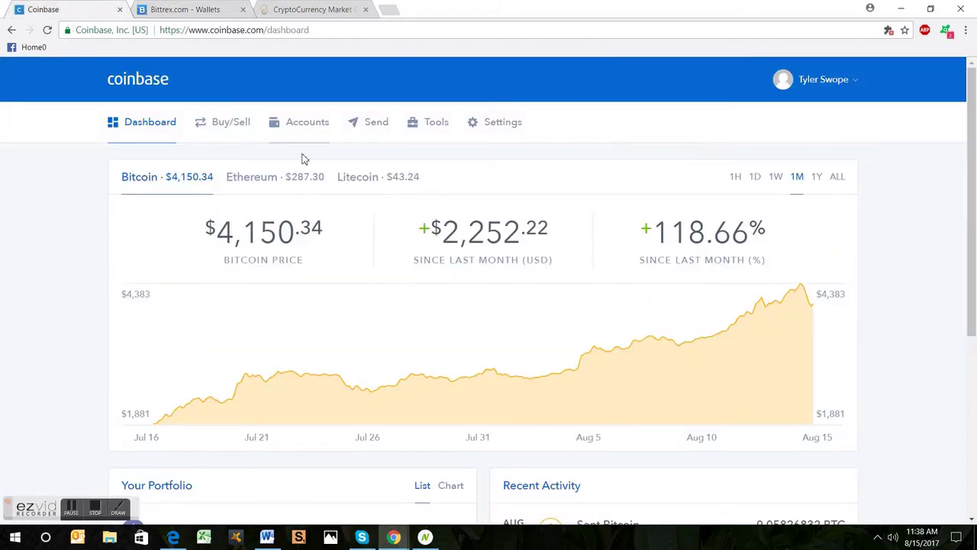
Step: Paste the Bittrex deposit address as the recipient in Coinbase's Send Funds form
left_click(378, 123)
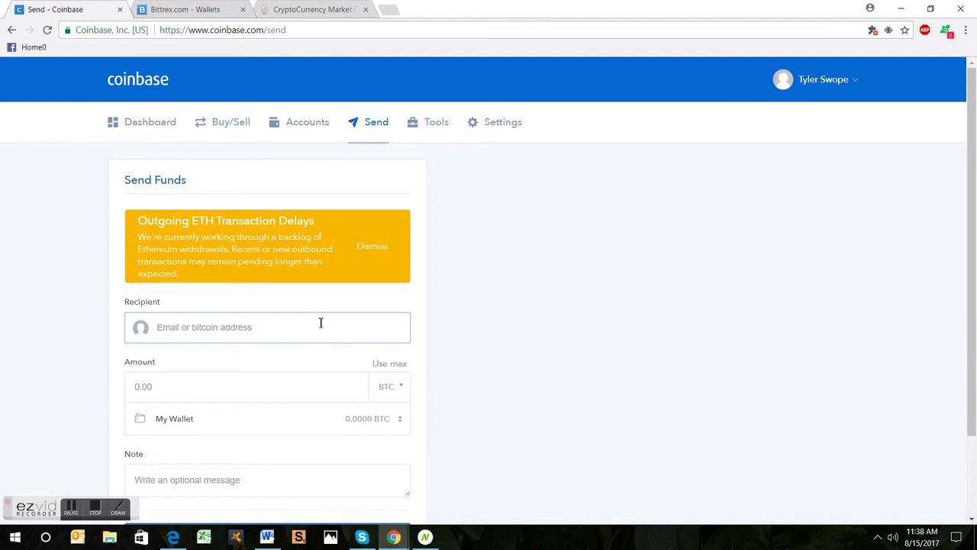
key("ctrl+v")
double_click(195, 336)
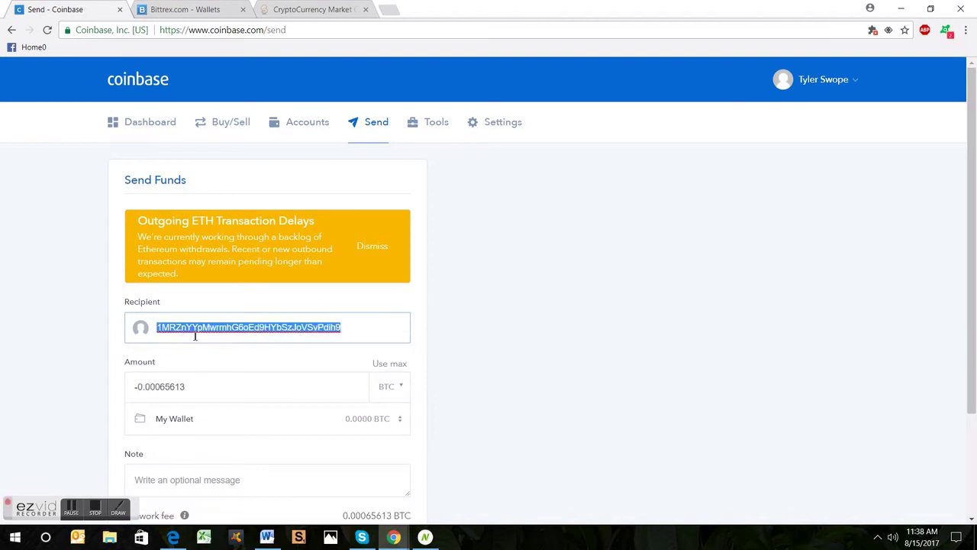
right_click(195, 336)
left_click(244, 425)
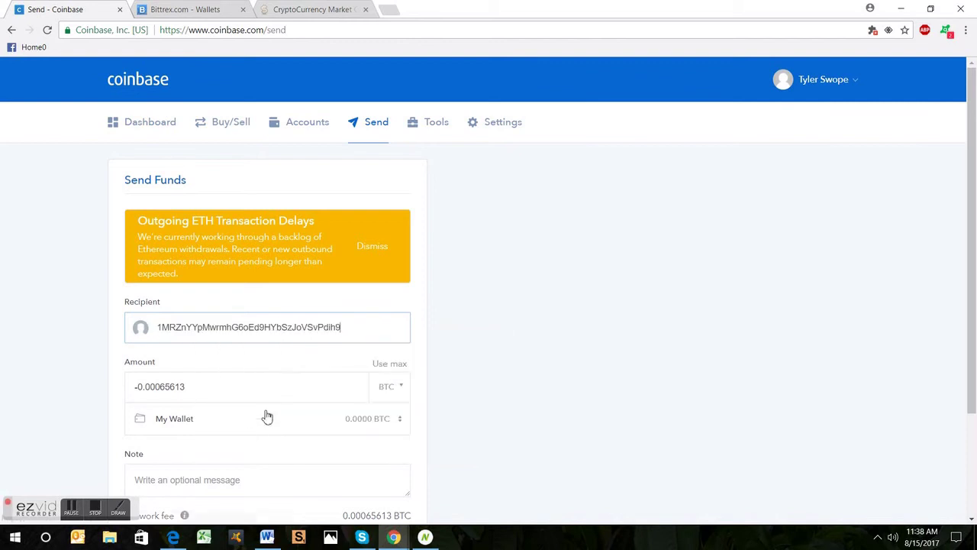
scroll(280, 399, "down", 3)
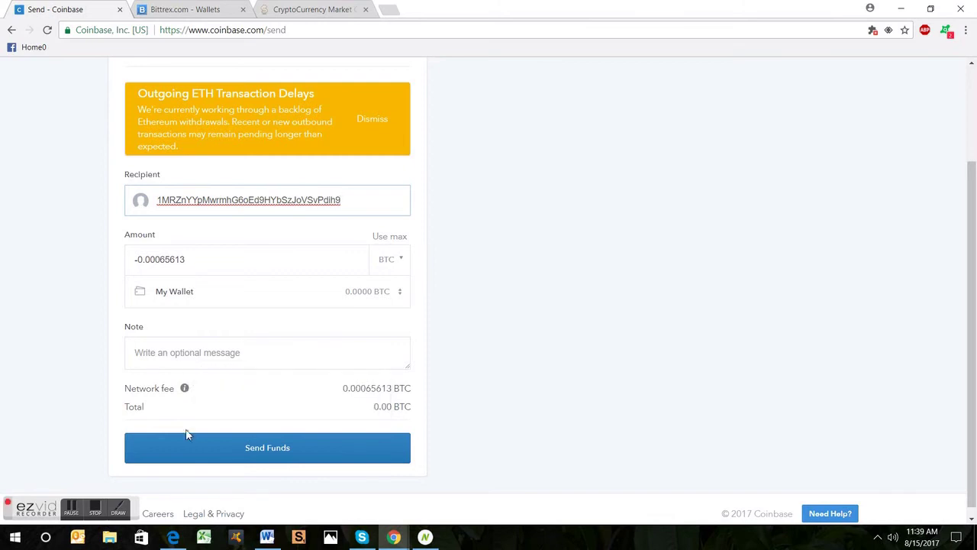
scroll(539, 373, "up", 3)
scroll(519, 430, "down", 3)
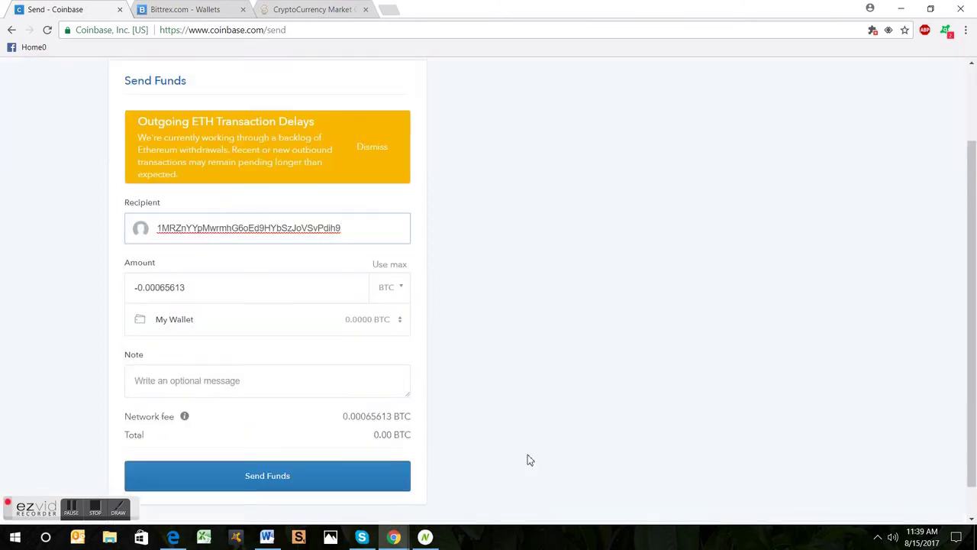
left_click(174, 9)
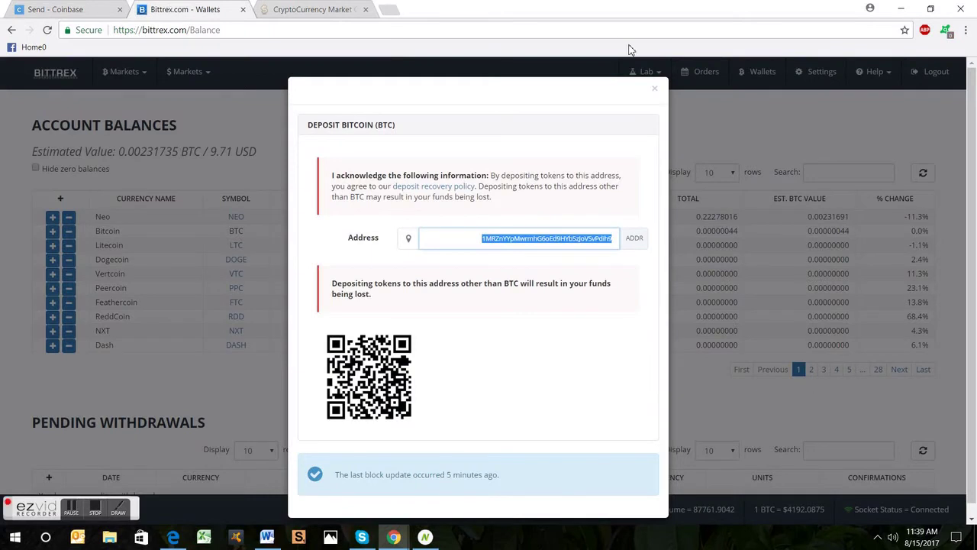
Step: Close the Deposit Bitcoin dialog to show the Bittrex account balances
left_click(655, 90)
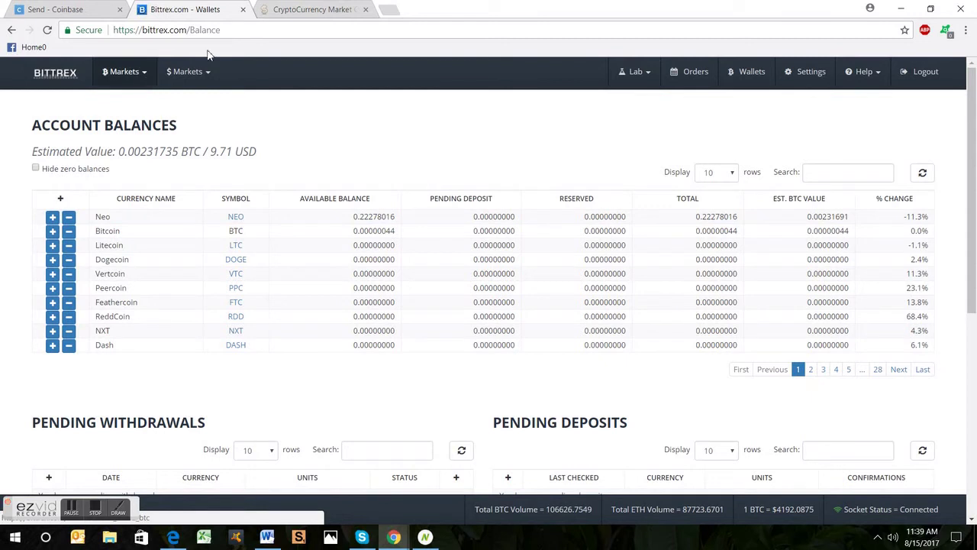
Step: Open the BTC-NEO market from Bitcoin markets and scroll through its chart and order book
left_click(143, 76)
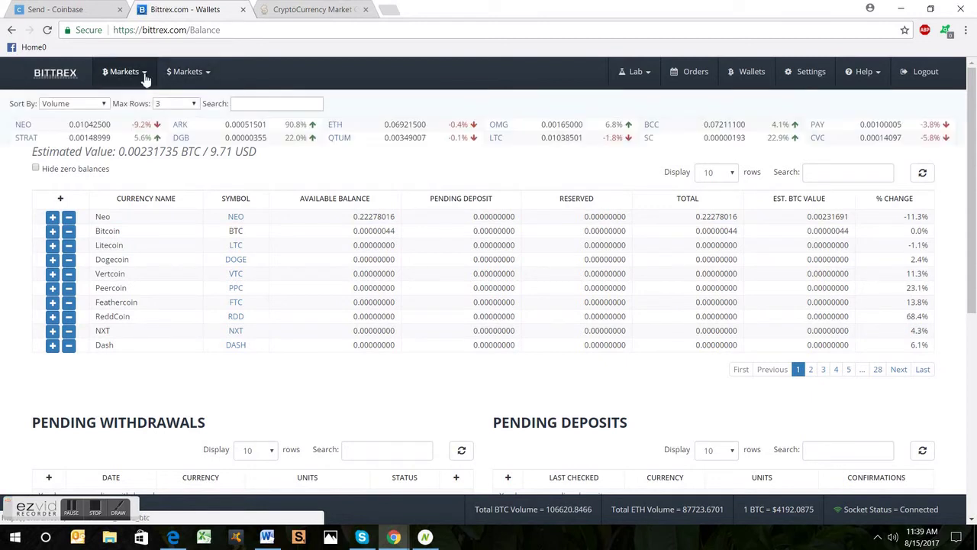
left_click(25, 127)
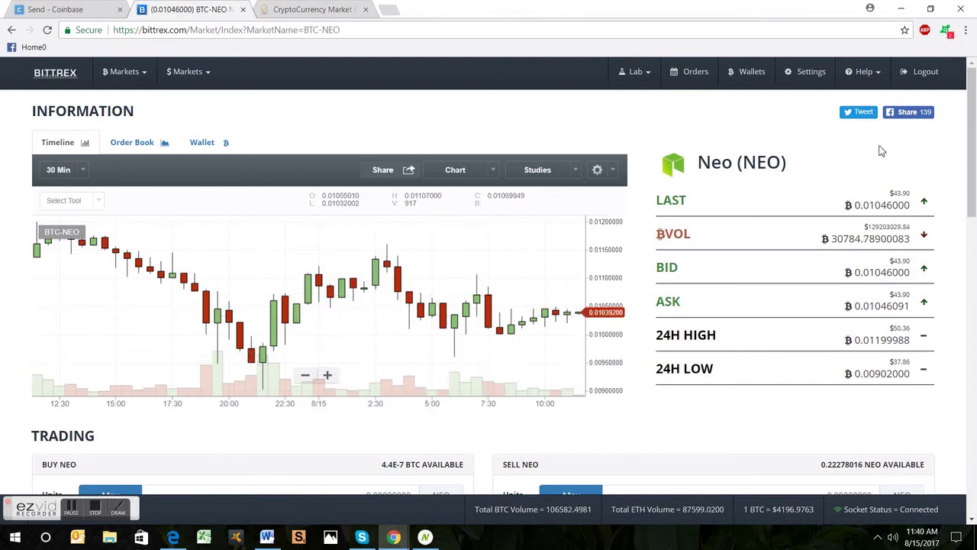
scroll(633, 420, "down", 3)
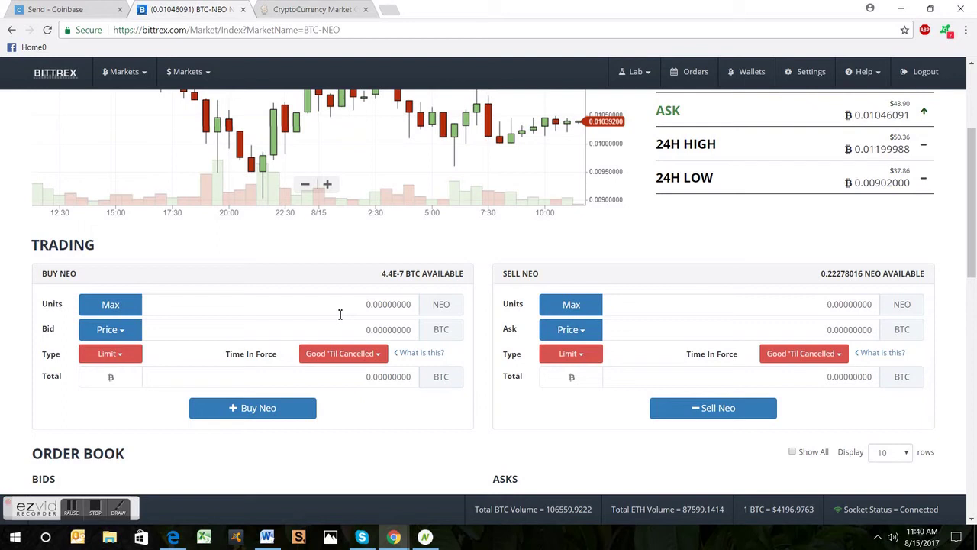
scroll(432, 362, "up", 3)
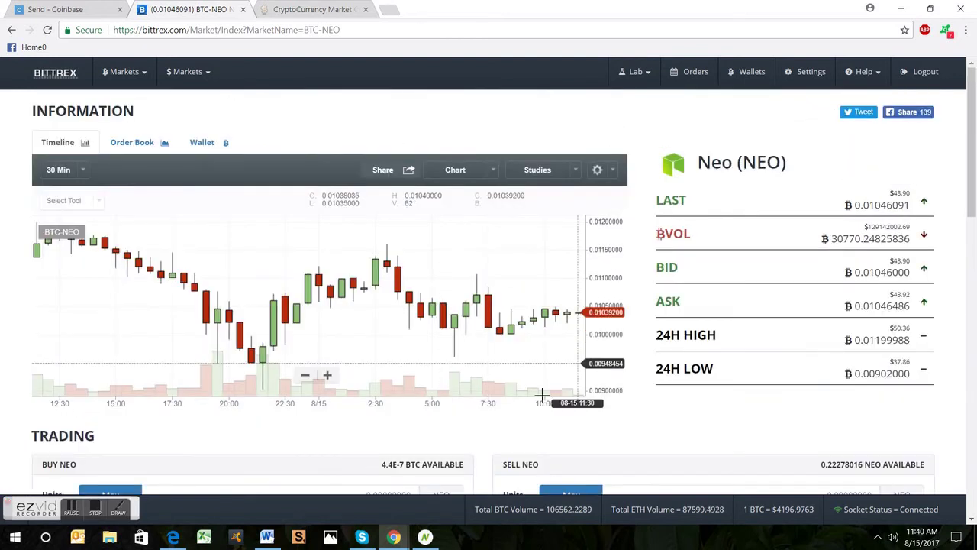
scroll(534, 394, "down", 3)
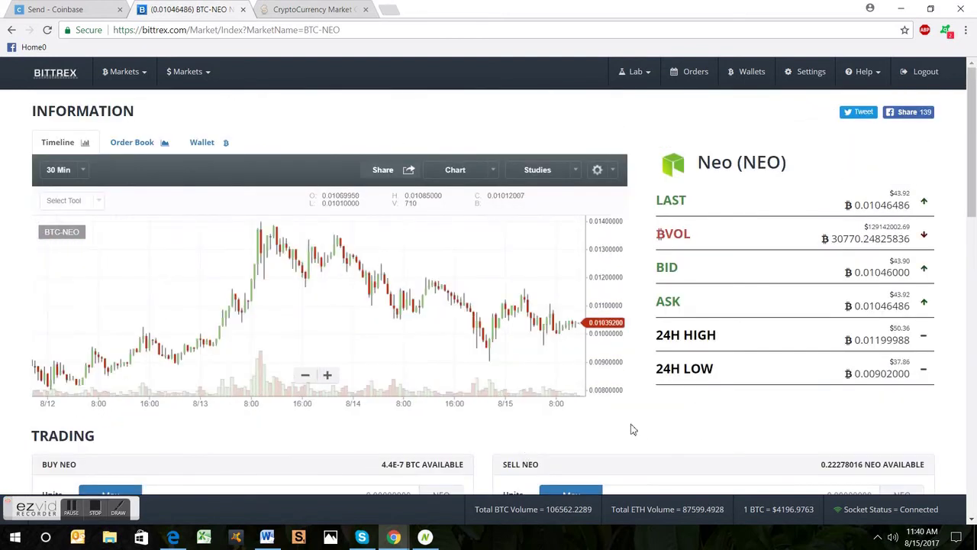
left_click_drag(975, 218, 971, 339)
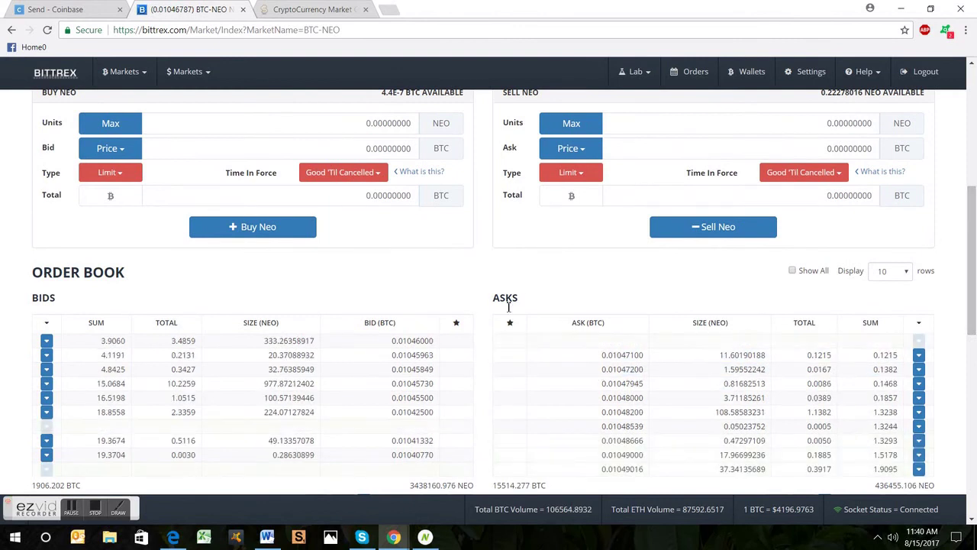
Step: Place a Buy NEO order at the ask price with max units (0.00004184 NEO), triggering the .00050000 minimum warning
left_click_drag(974, 242, 969, 220)
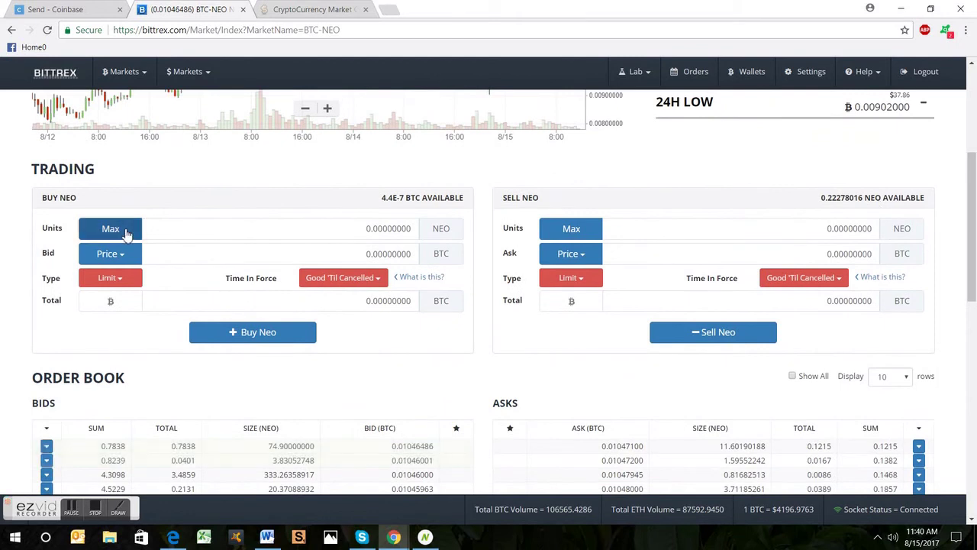
left_click(114, 255)
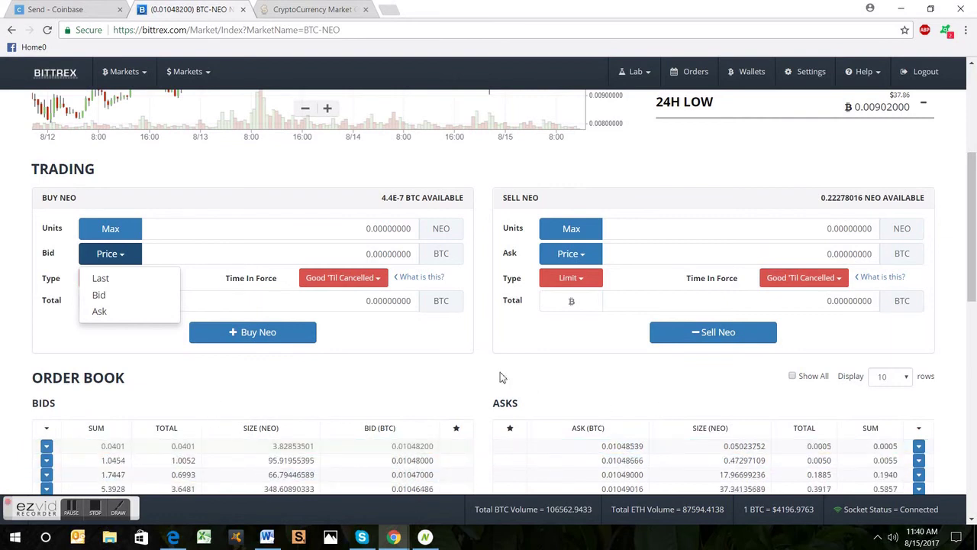
left_click(105, 315)
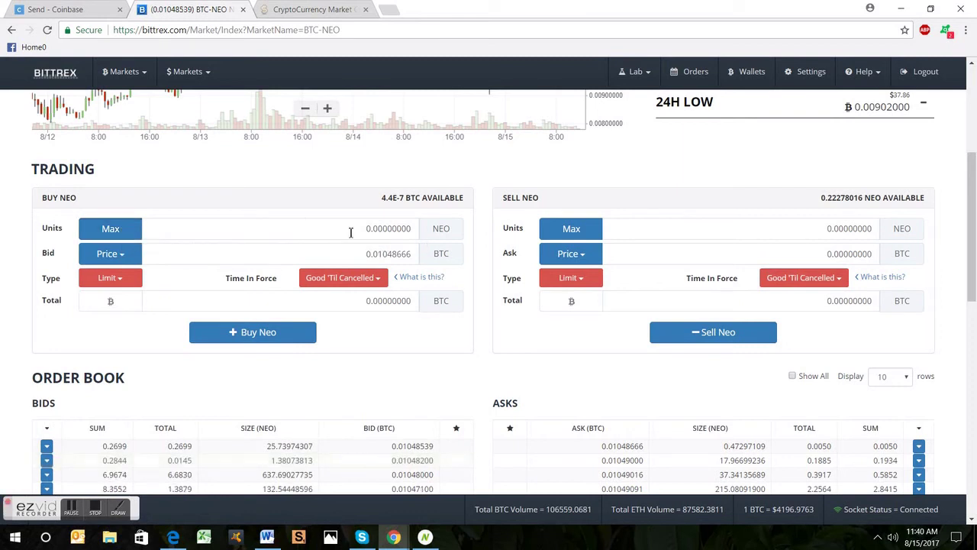
left_click(115, 232)
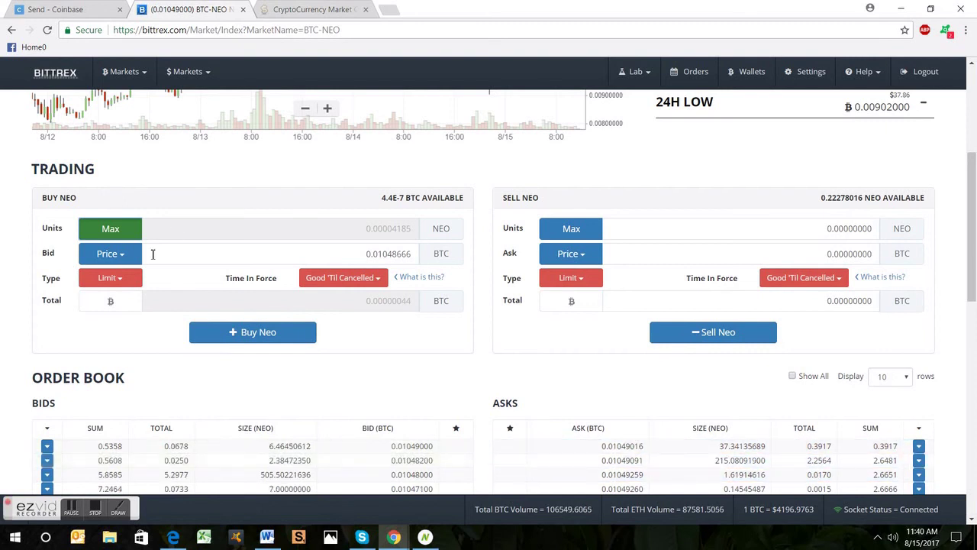
left_click(126, 257)
left_click(114, 310)
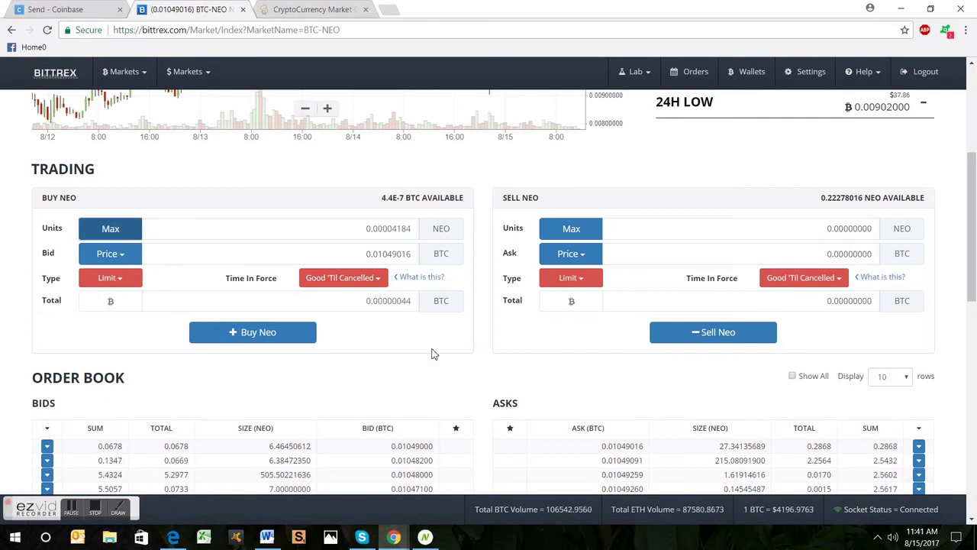
left_click(275, 336)
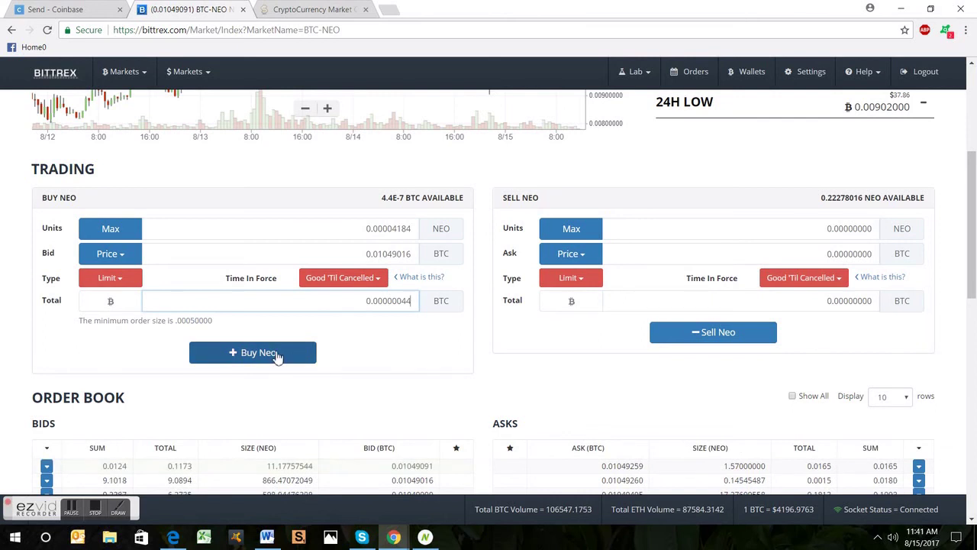
scroll(277, 357, "up", 3)
Step: Go to the Wallets page to see Account Balances with 0.22278016 NEO available
scroll(484, 252, "up", 4)
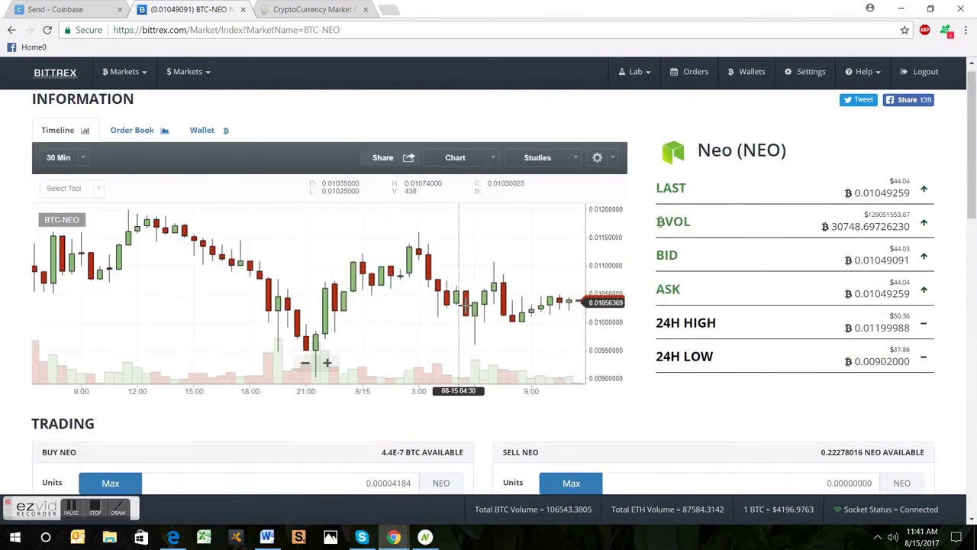
scroll(465, 306, "down", 5)
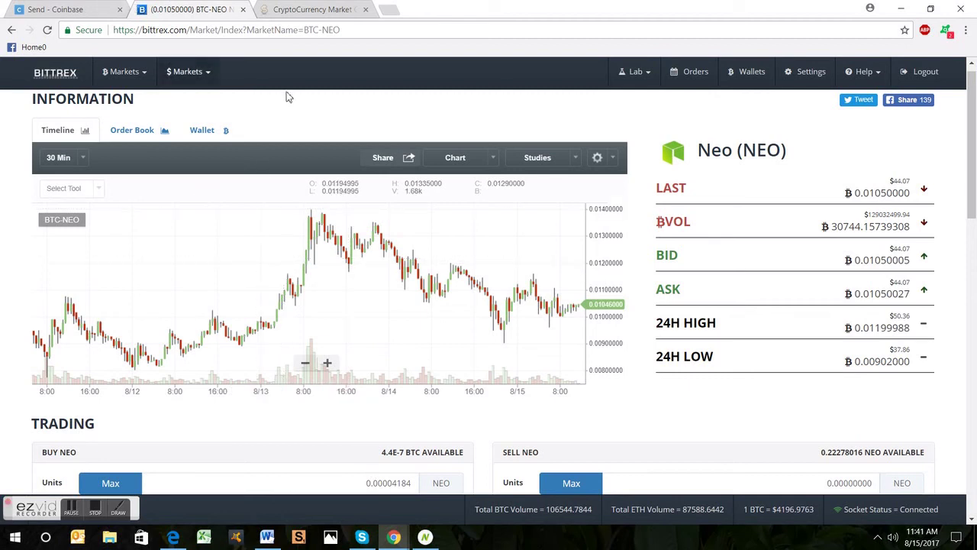
left_click(747, 77)
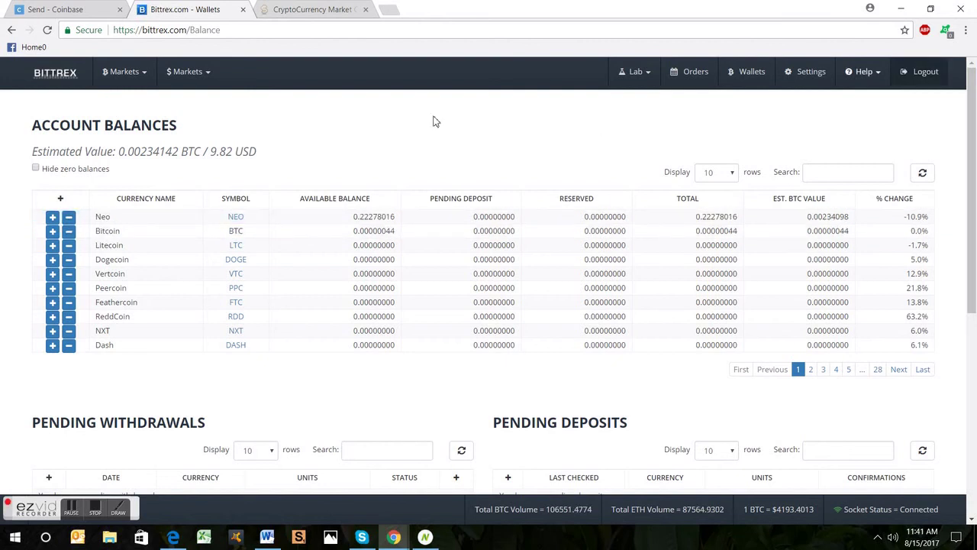
Step: Start a Neo withdrawal at its Address field and bring up the Neon Wallet login screen
left_click(69, 218)
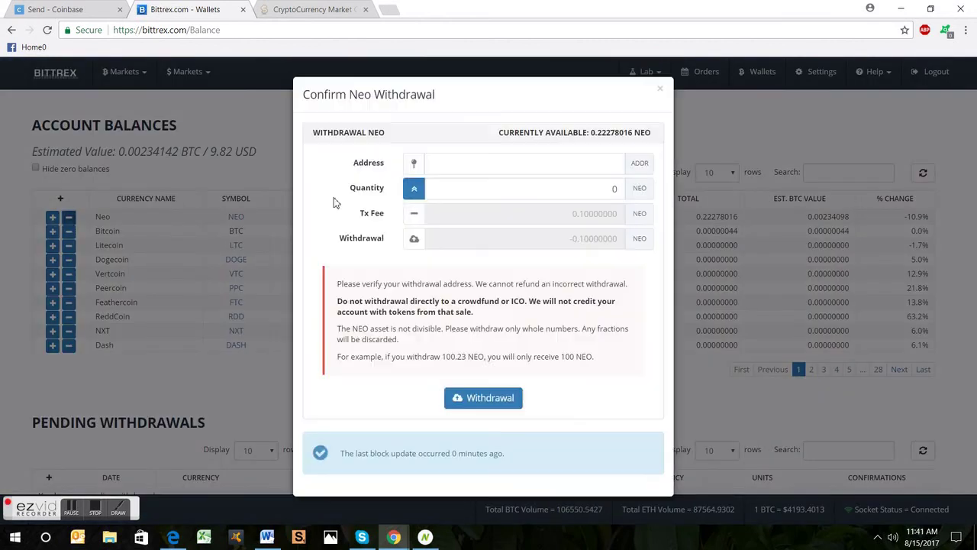
left_click(602, 165)
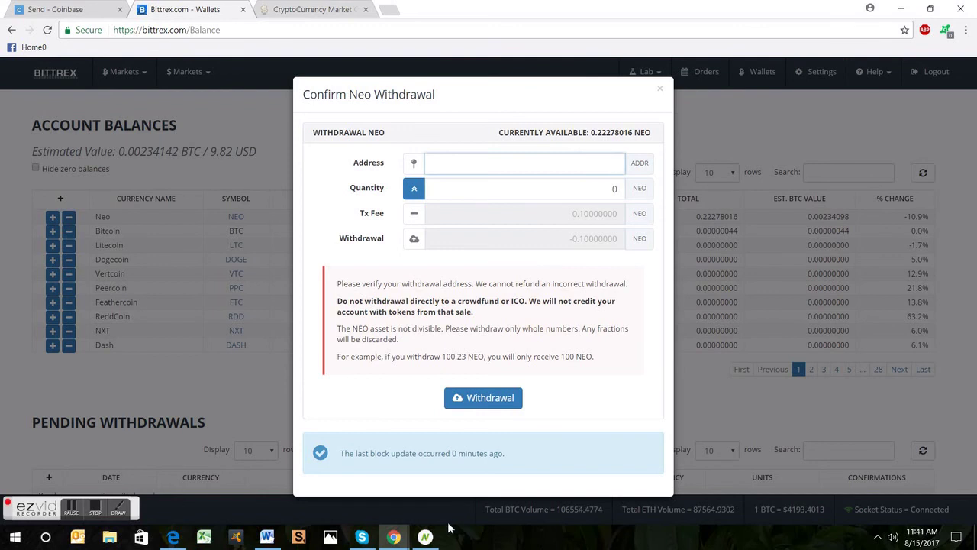
left_click(425, 537)
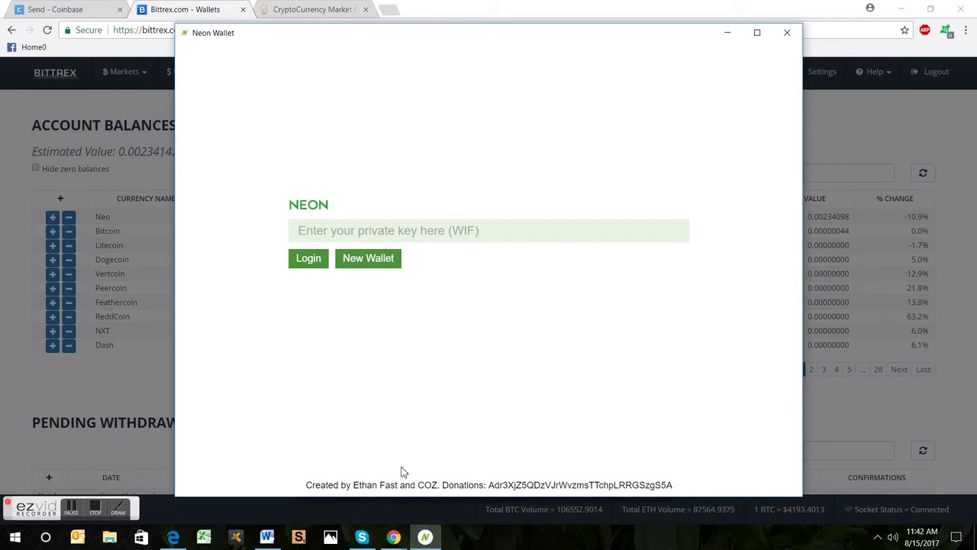
Step: Generate a new Neon wallet and copy its private key from the saved-keys screen
left_click(356, 266)
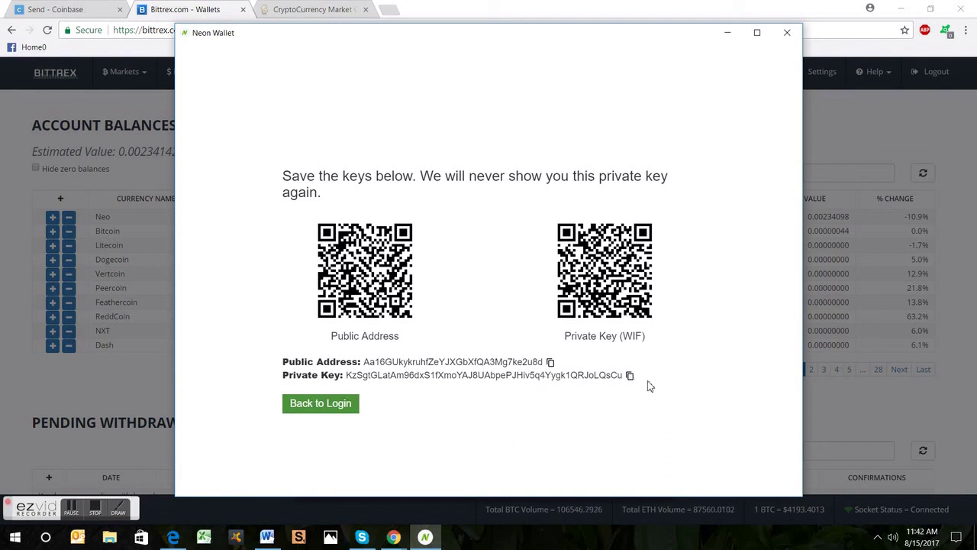
triple_click(588, 370)
left_click(415, 389)
left_click_drag(290, 375, 401, 394)
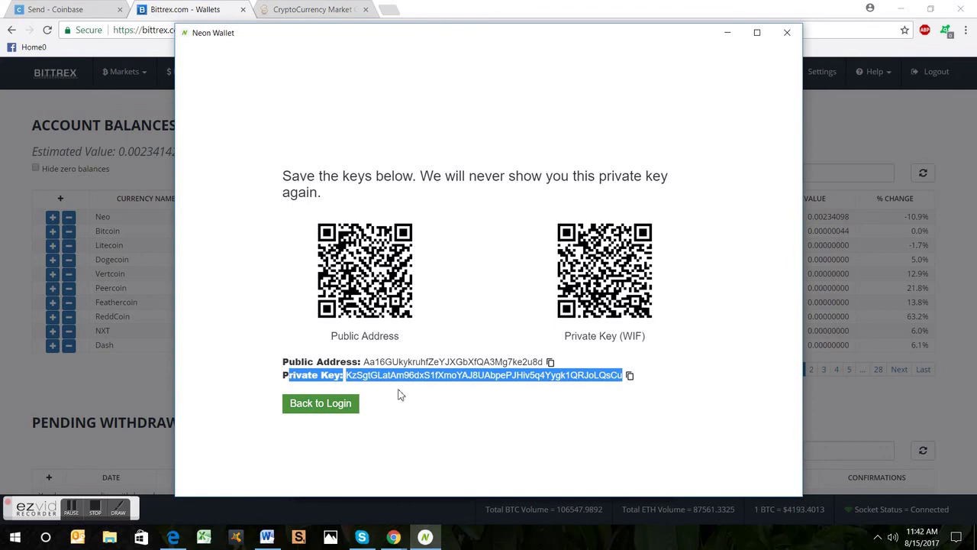
left_click(670, 360)
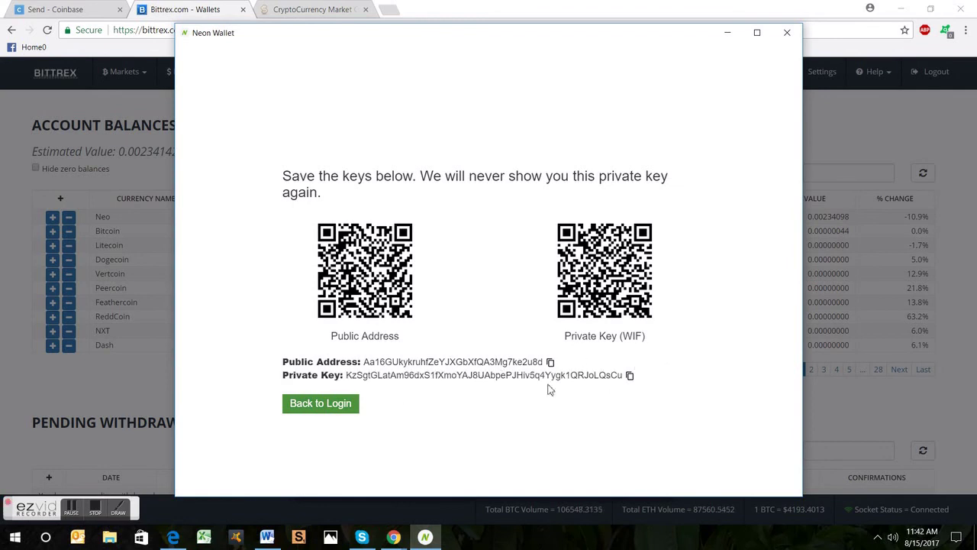
left_click(630, 376)
left_click_drag(624, 382, 343, 375)
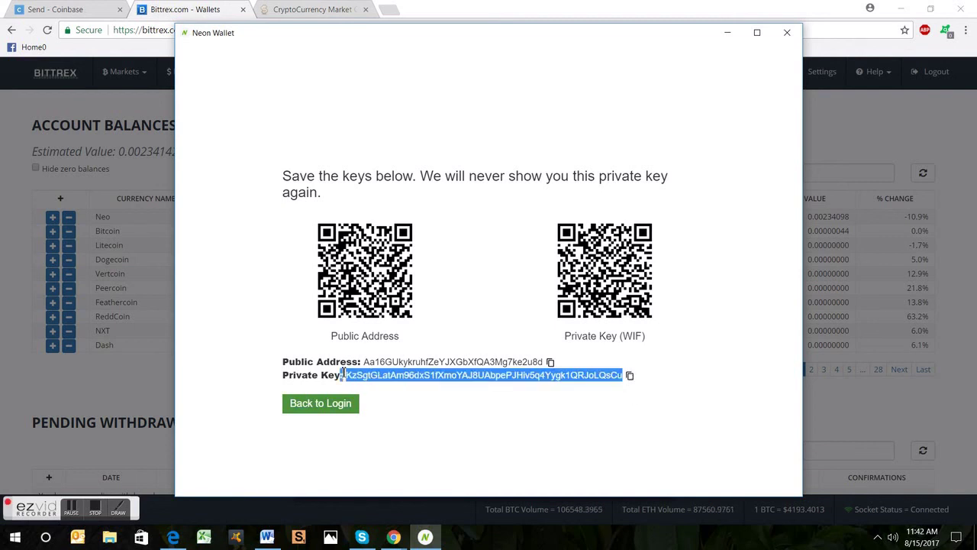
left_click(500, 407)
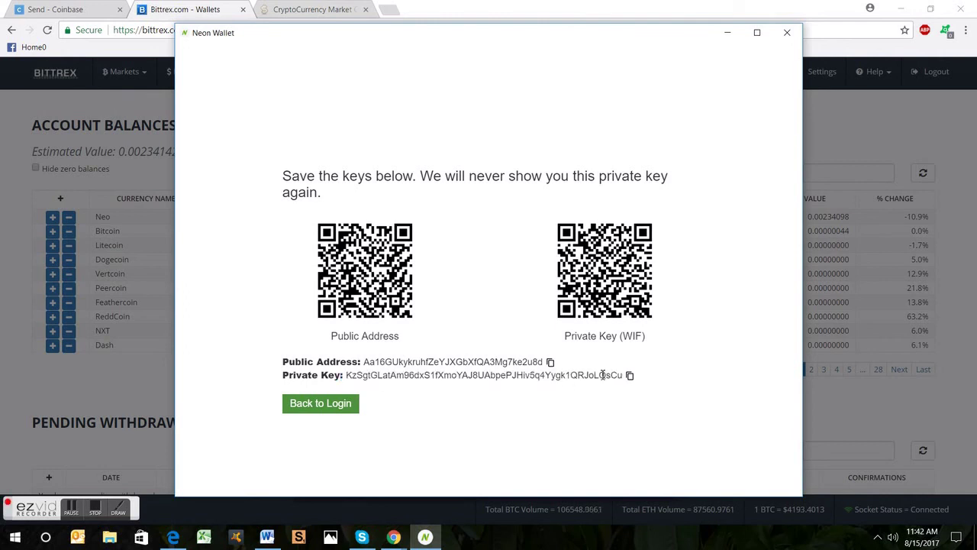
left_click_drag(623, 375, 347, 375)
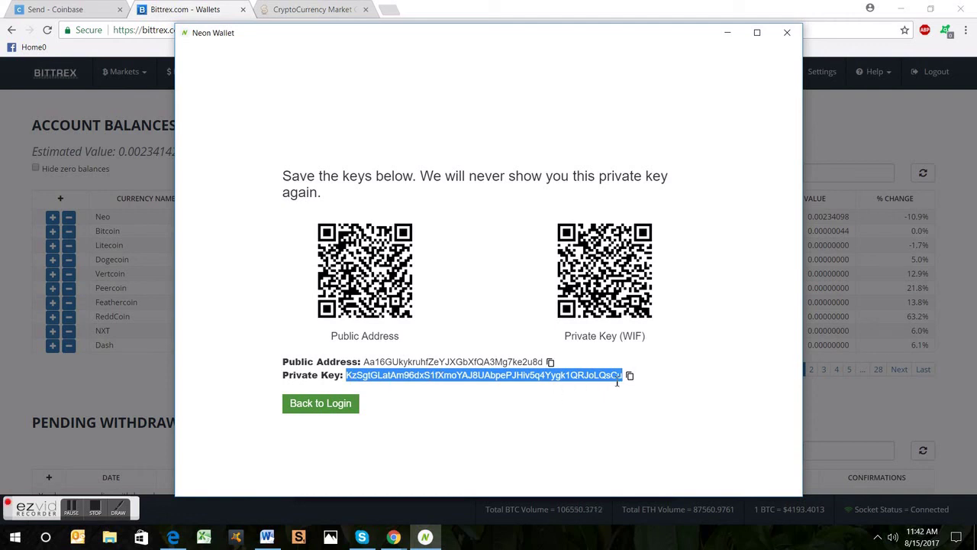
left_click(655, 395)
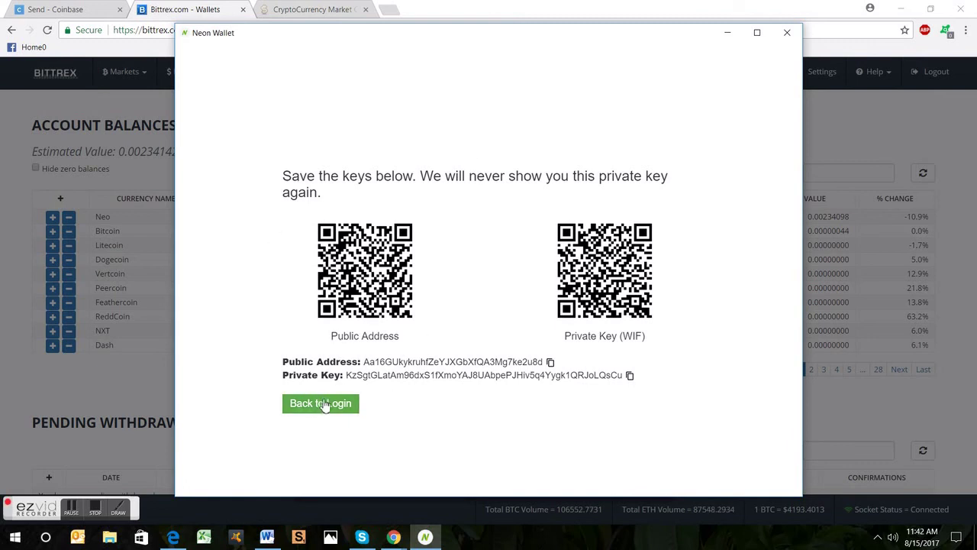
Step: Paste the new wallet's private key into the login field, fixing an accidental double paste
left_click(325, 405)
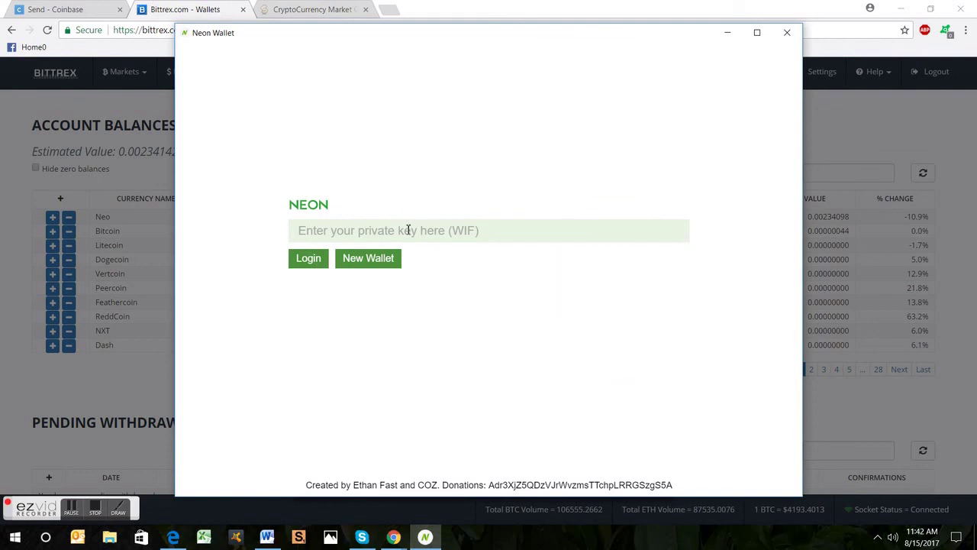
left_click(410, 231)
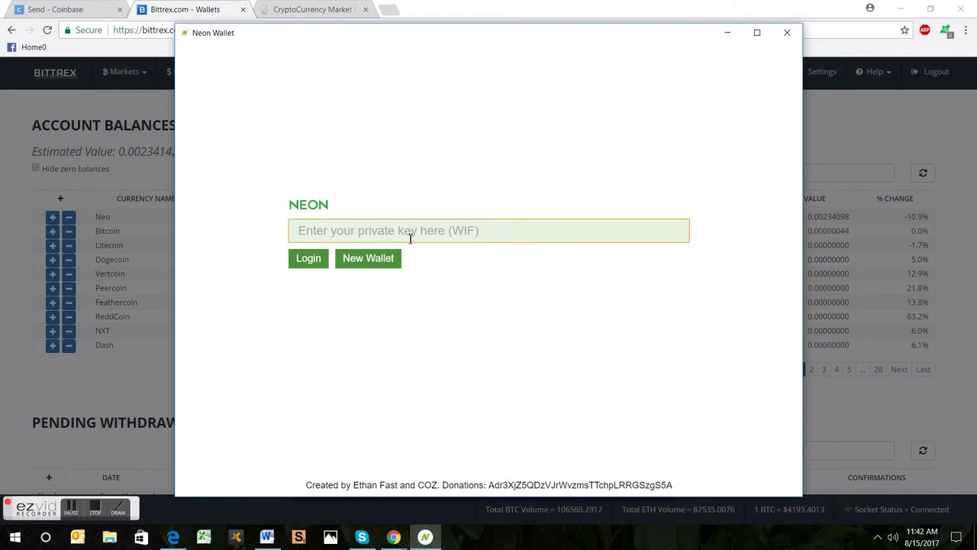
key("ctrl+v")
key("ctrl+v")
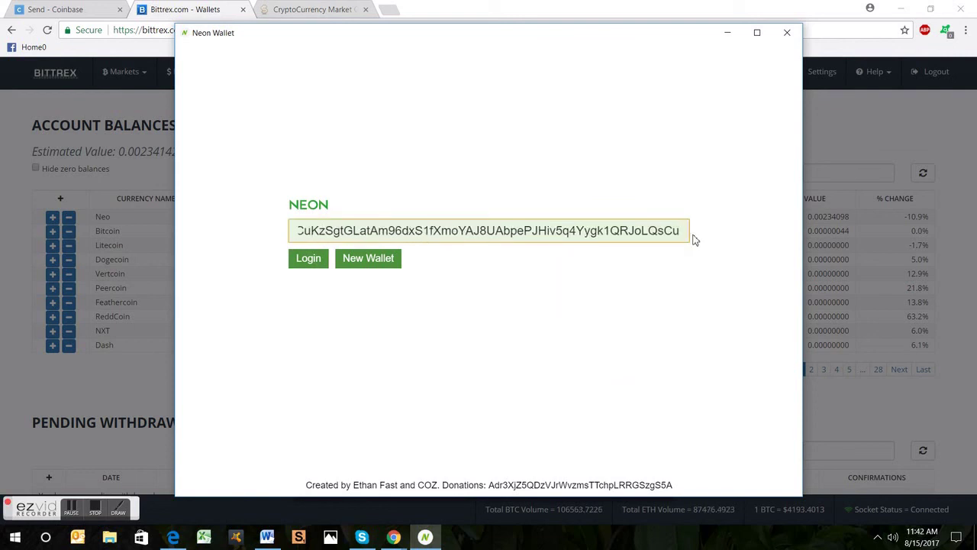
left_click_drag(682, 230, 1, 174)
key("BackSpace")
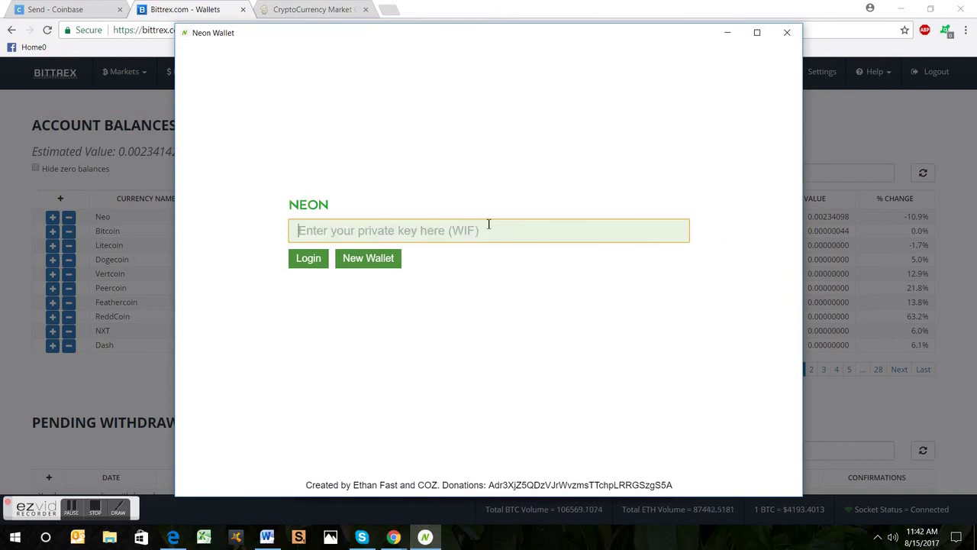
key("ctrl+v")
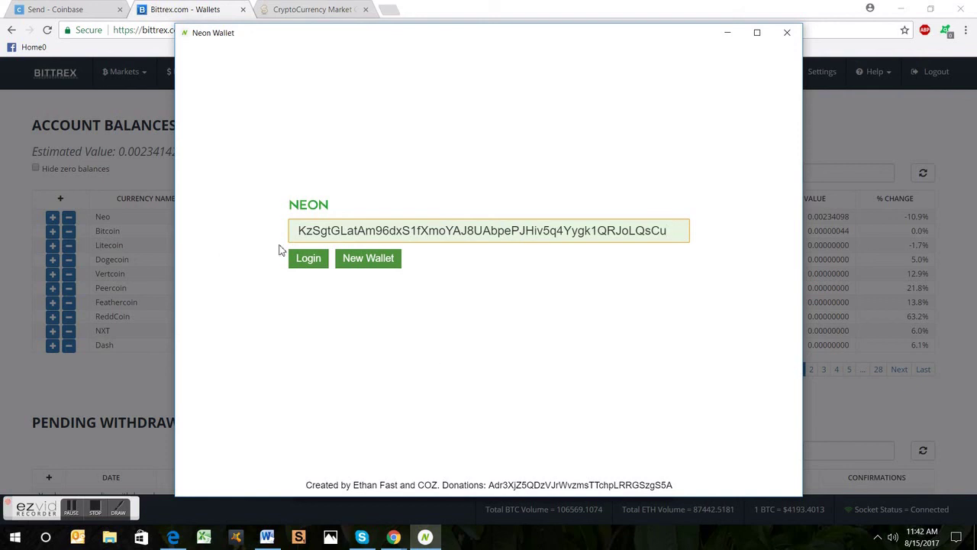
Step: Log into the new wallet and select its public Neo address
left_click(304, 264)
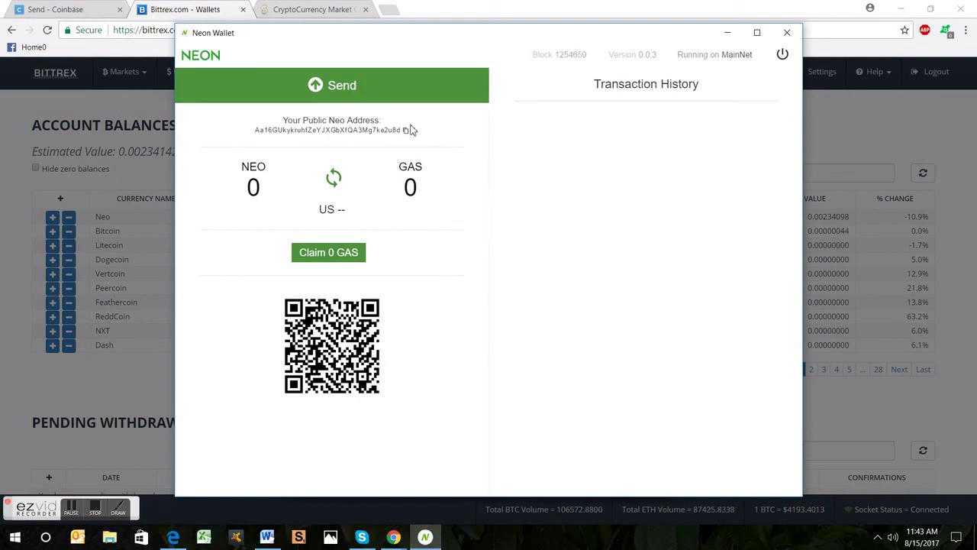
double_click(264, 133)
left_click_drag(257, 131, 400, 138)
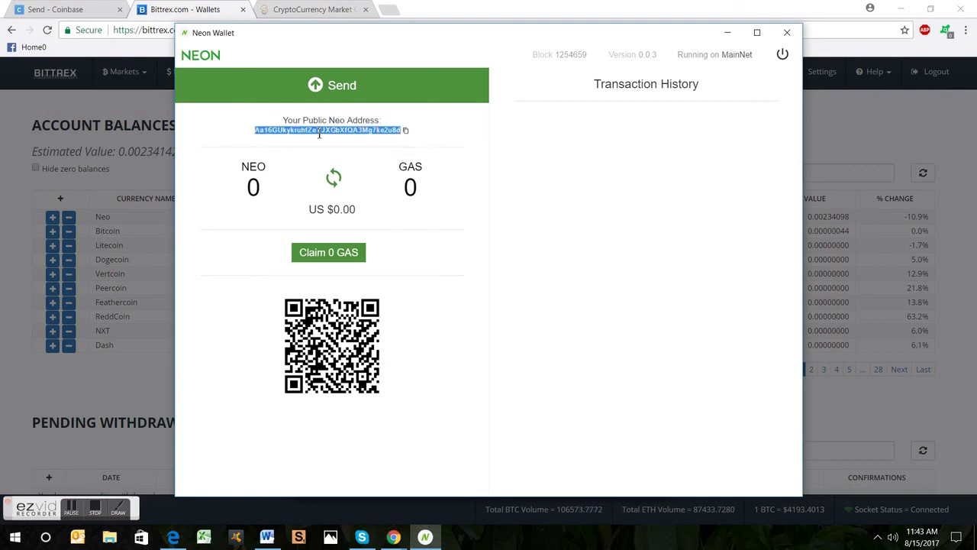
Step: Fill the Neo withdrawal with the new Neon address and the full 0.22278016 NEO
left_click(6, 203)
left_click(76, 217)
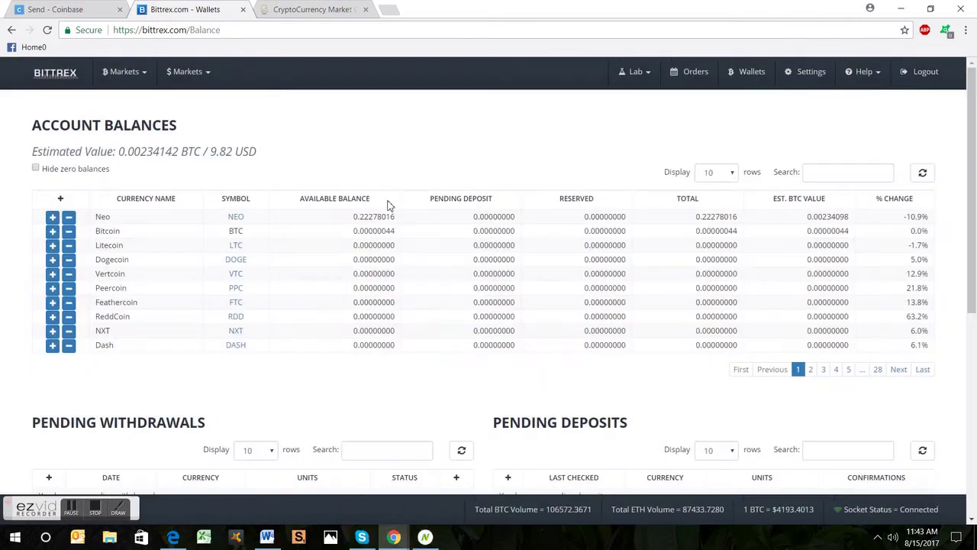
left_click(69, 217)
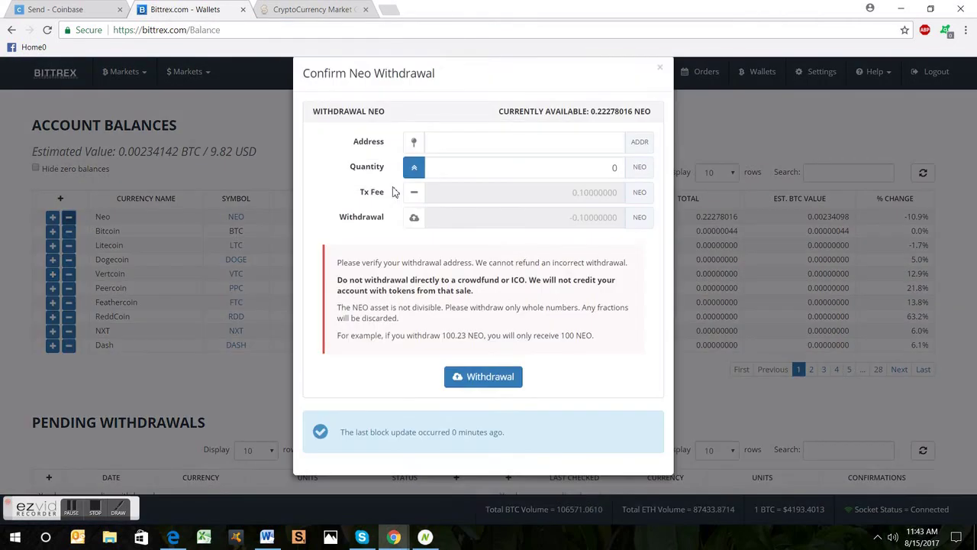
left_click(526, 167)
key("ctrl+v")
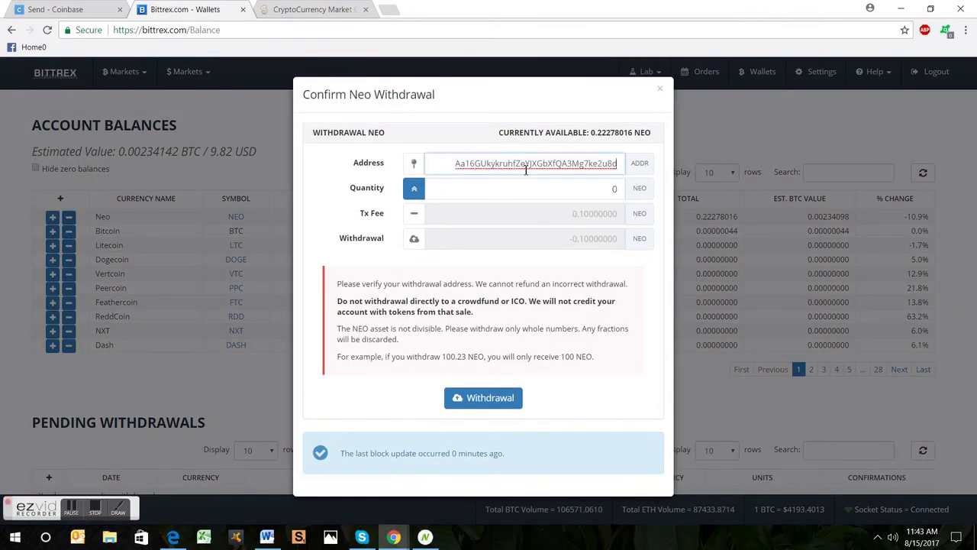
left_click(412, 189)
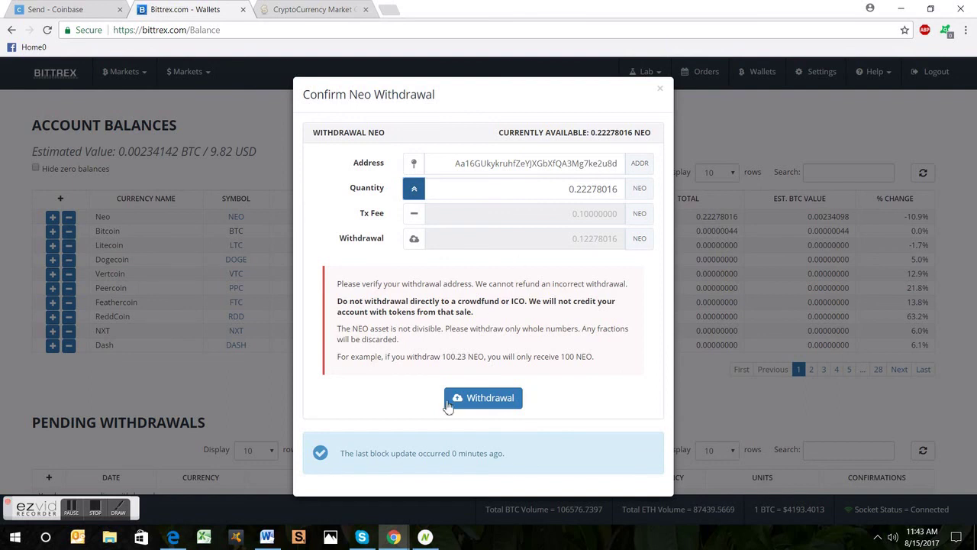
Step: Dismiss the page context menu and switch to Neon Wallet
right_click(494, 400)
left_click(576, 425)
key("alt+Tab")
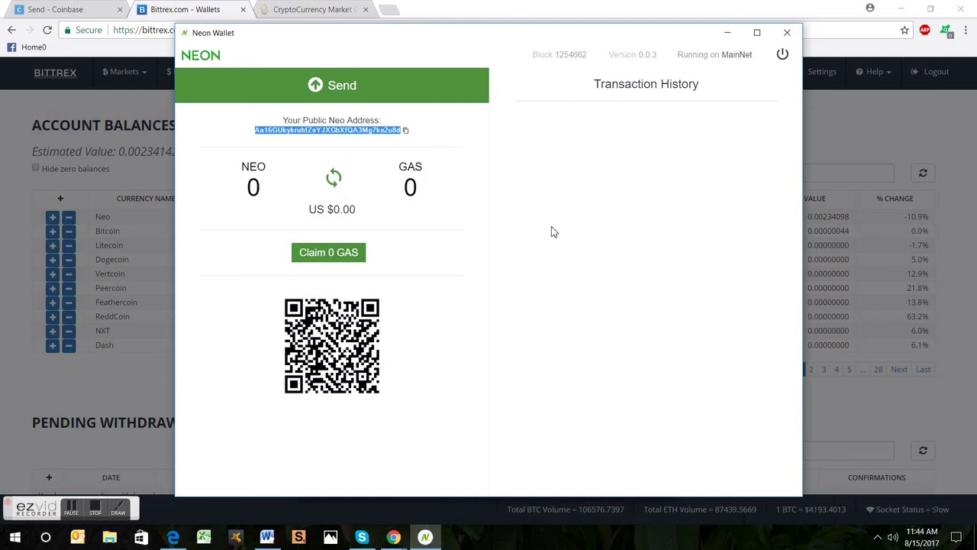
left_click(336, 258)
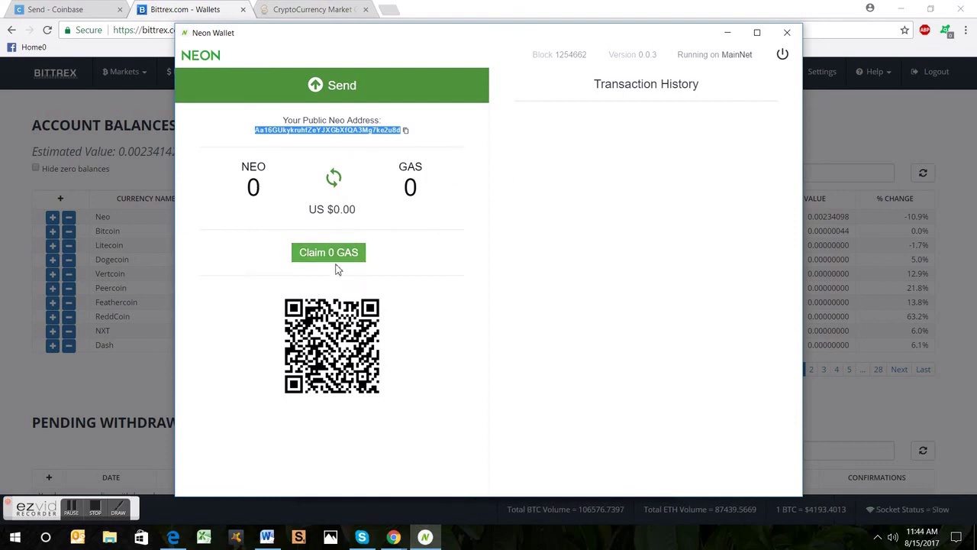
left_click(458, 433)
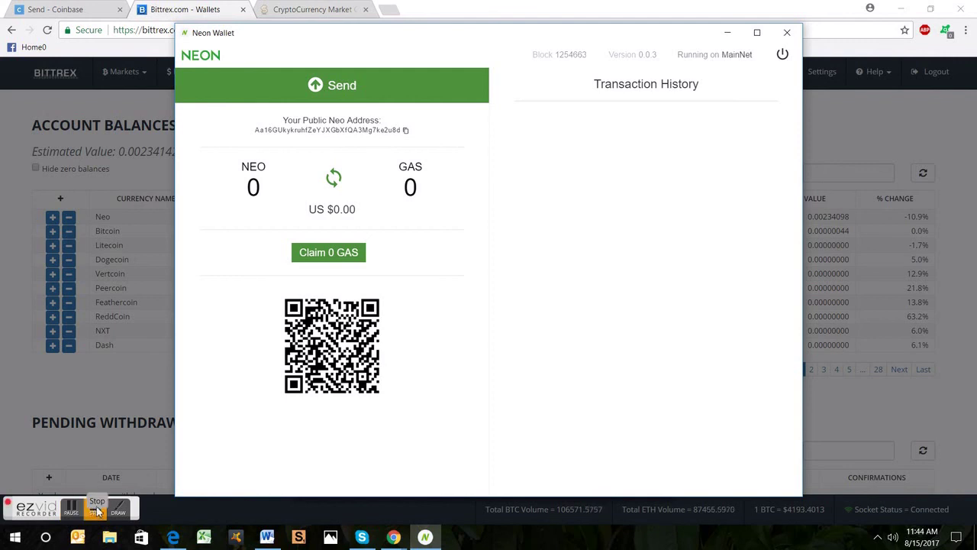
left_click(94, 509)
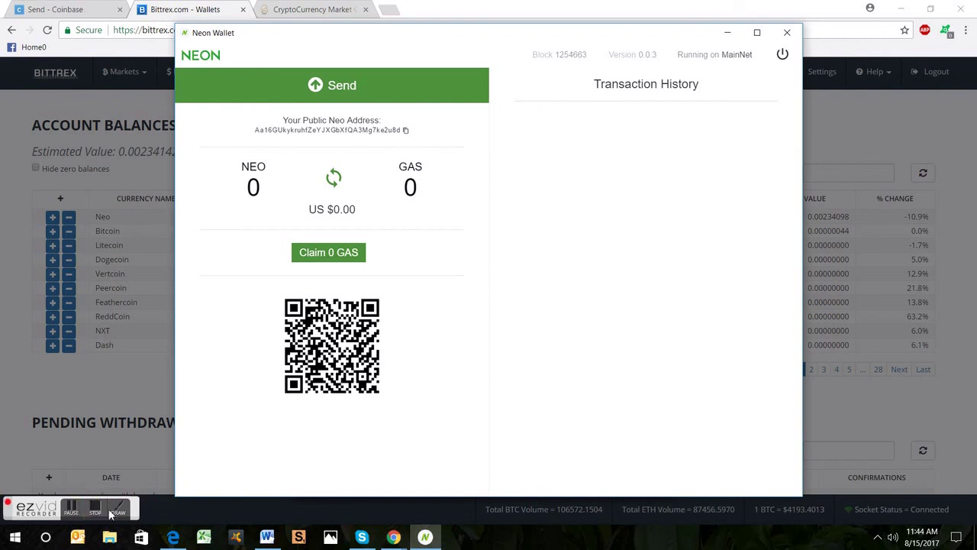